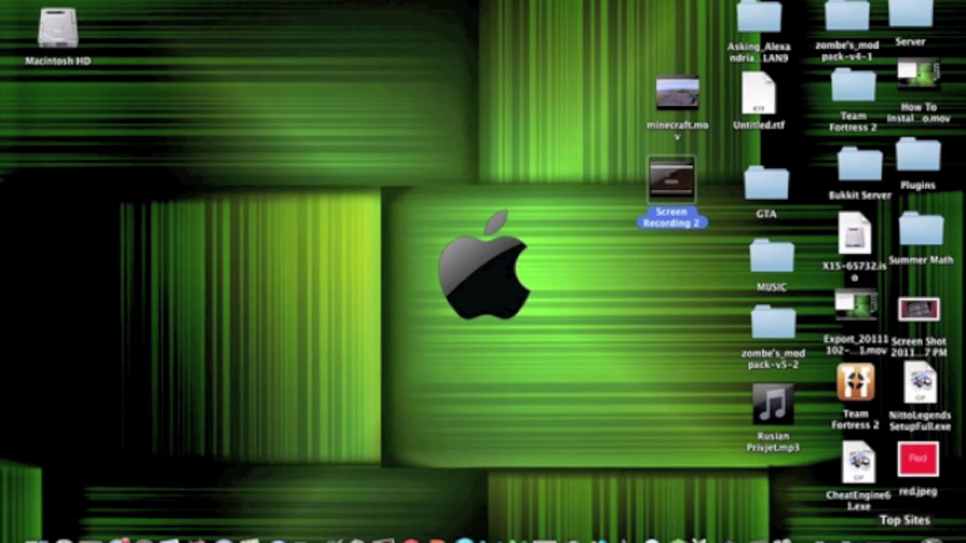
Step: Switch to Safari and show the MediaFire download page for CrossOver.Games.7.x.[SP].zip
{"action": "left_click", "coordinate": [904, 540]}
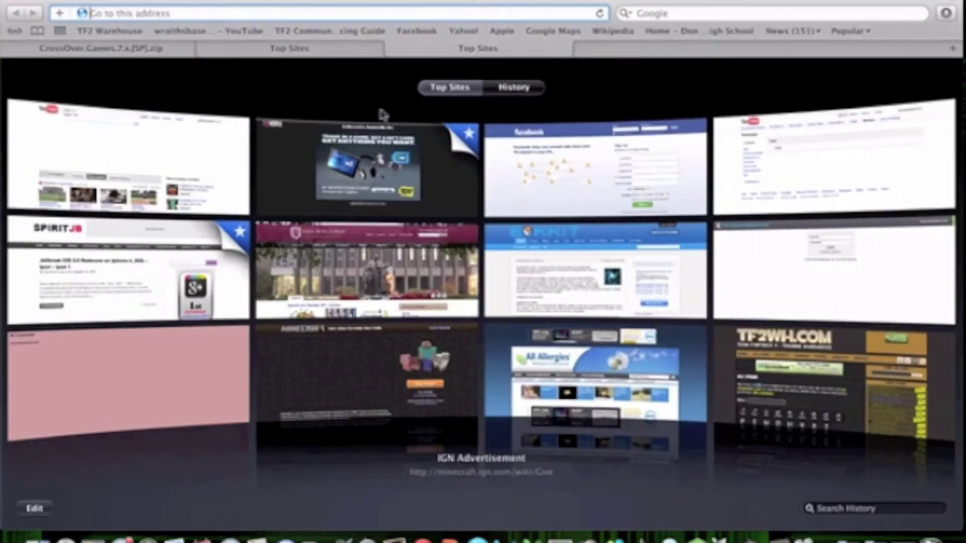
{"action": "left_click", "coordinate": [150, 50]}
Step: Look through the installed programs in the Applications folder, then close it
{"action": "left_click", "coordinate": [848, 540]}
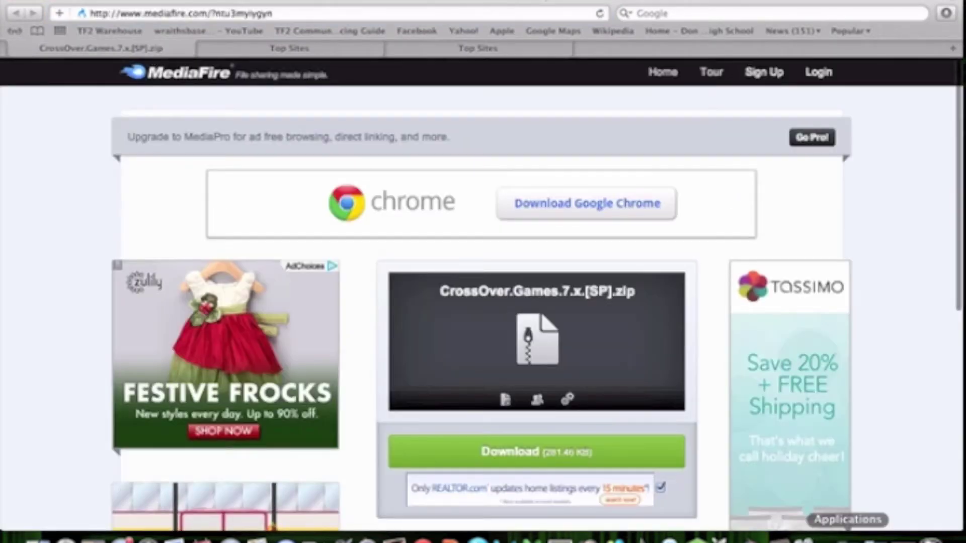
{"action": "left_click_drag", "start_coordinate": [931, 176], "coordinate": [904, 423]}
{"action": "scroll", "coordinate": [906, 427], "scroll_direction": "down", "scroll_amount": 10}
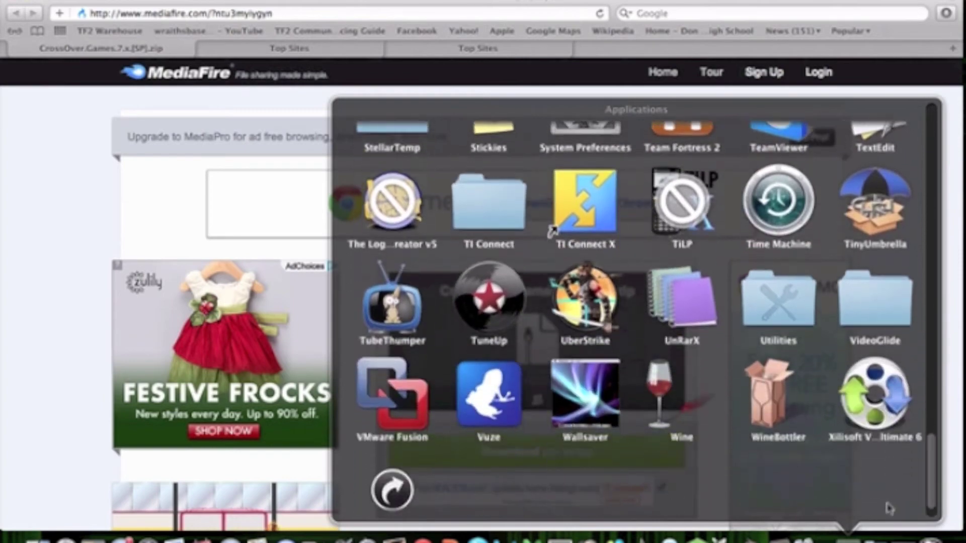
{"action": "scroll", "coordinate": [895, 383], "scroll_direction": "up", "scroll_amount": 15}
{"action": "scroll", "coordinate": [889, 361], "scroll_direction": "up", "scroll_amount": 8}
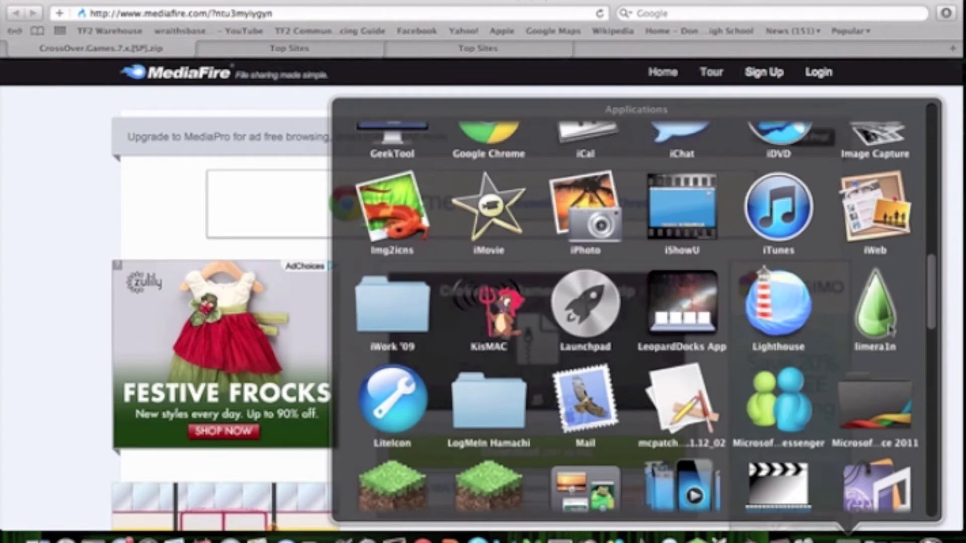
{"action": "left_click", "coordinate": [12, 178]}
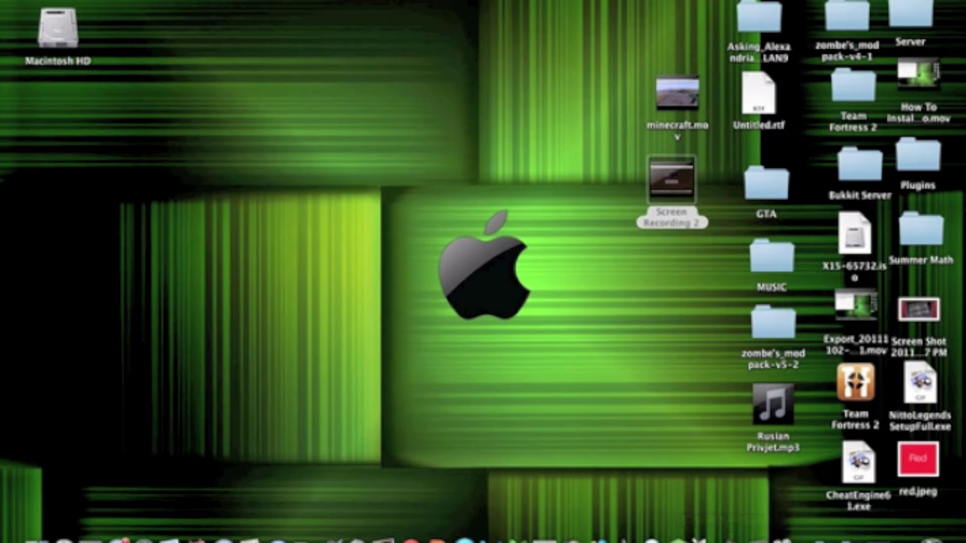
Step: Launch CrossOver Games and view its list of installed Windows programs
{"action": "left_click", "coordinate": [314, 20]}
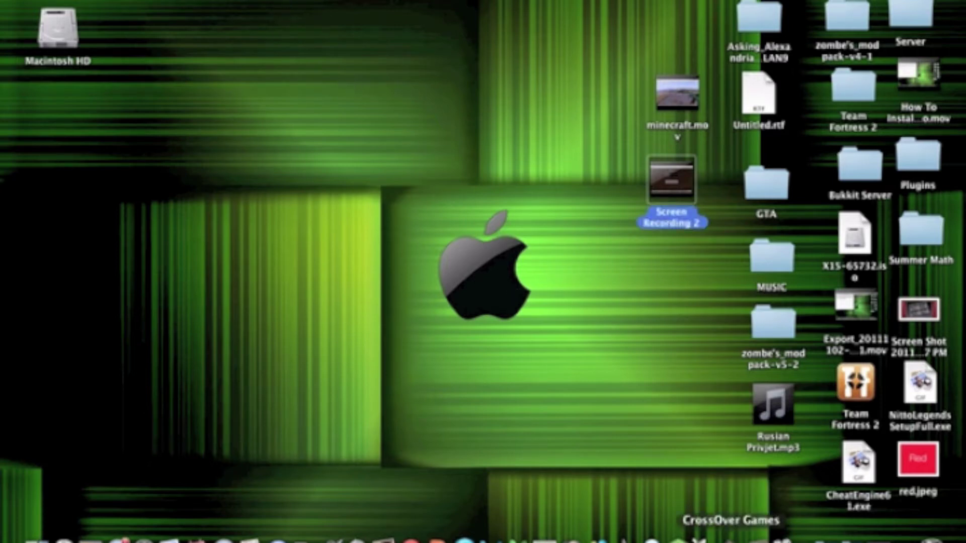
{"action": "left_click", "coordinate": [730, 542]}
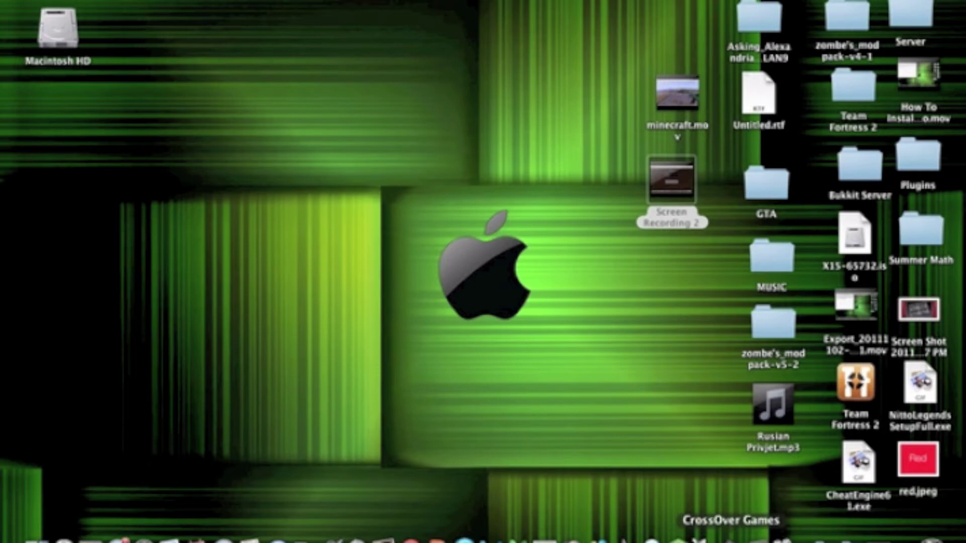
{"action": "left_click", "coordinate": [259, 74]}
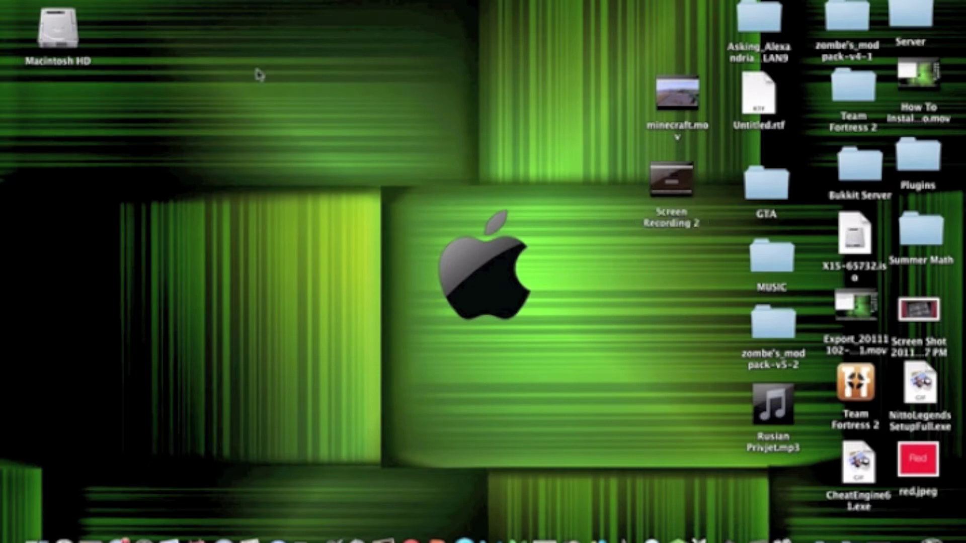
{"action": "left_click", "coordinate": [189, 1]}
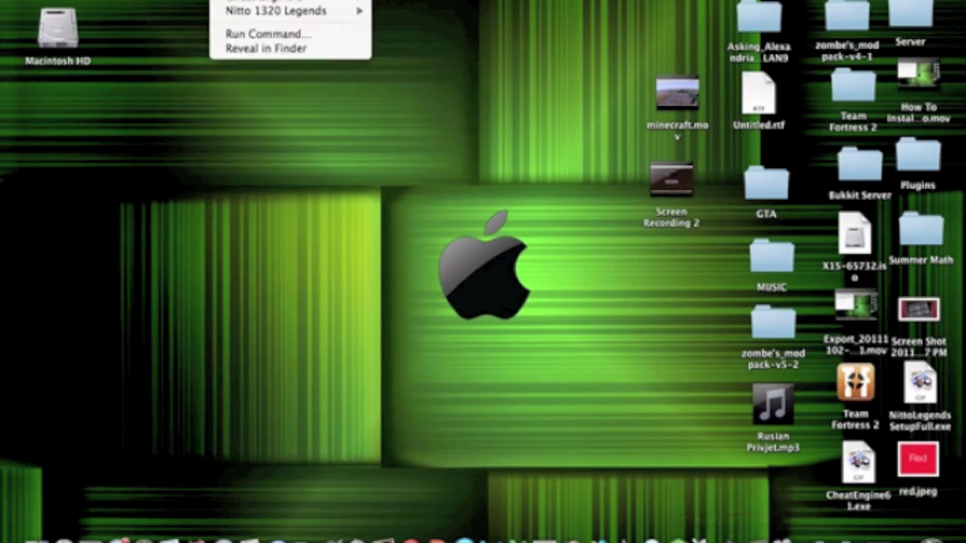
{"action": "mouse_move", "coordinate": [297, 1]}
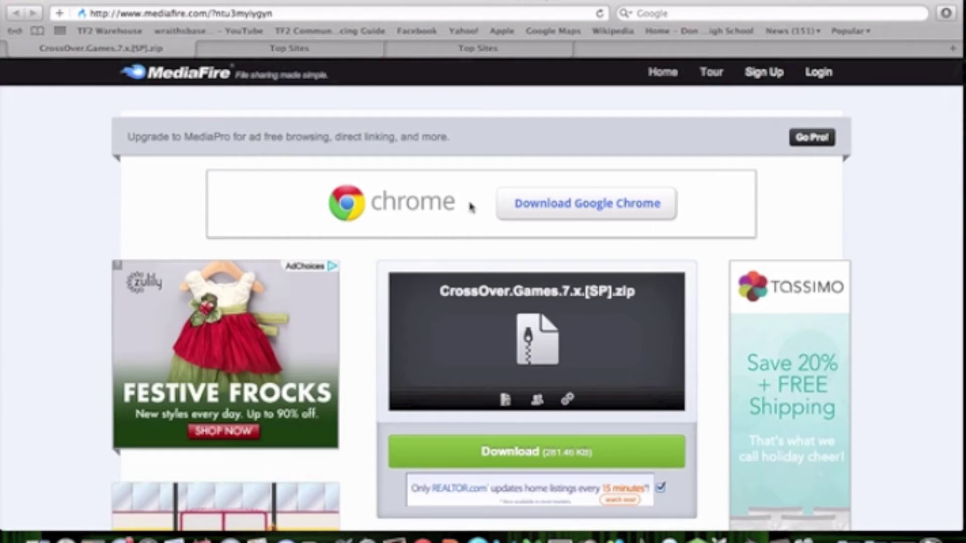
Step: Search Google for "crossover games mac" from the empty tab beside the MediaFire page
{"action": "left_click", "coordinate": [296, 51]}
{"action": "left_click", "coordinate": [653, 13]}
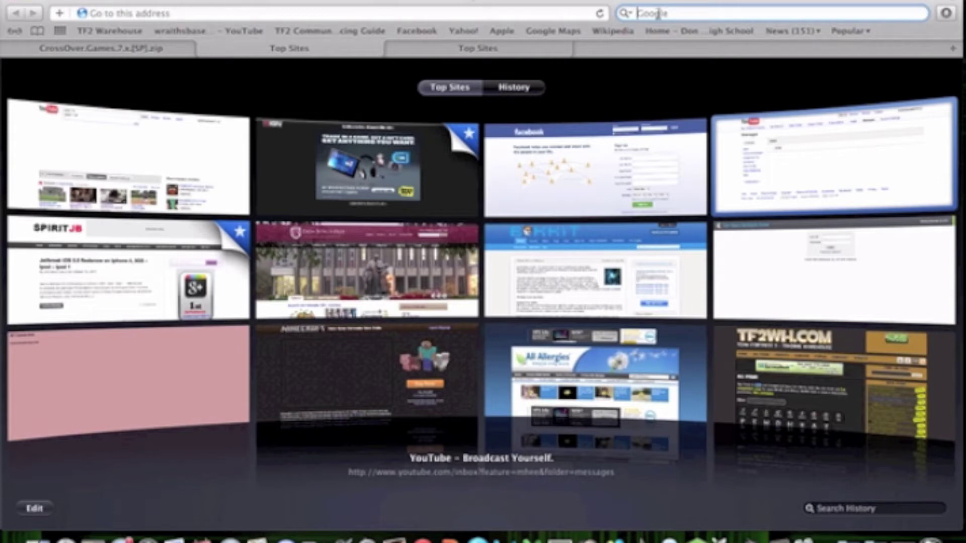
{"action": "type", "text": "crosso"}
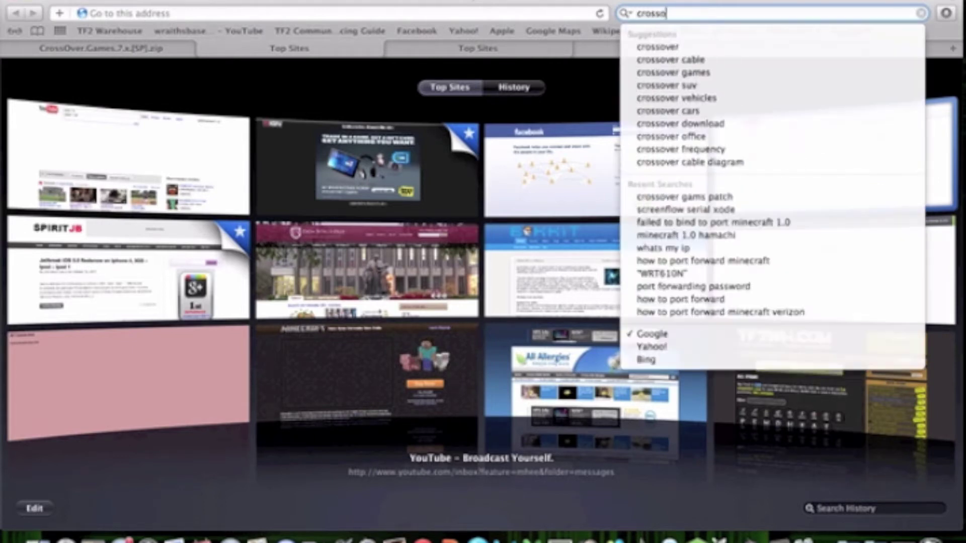
{"action": "type", "text": "ver games"}
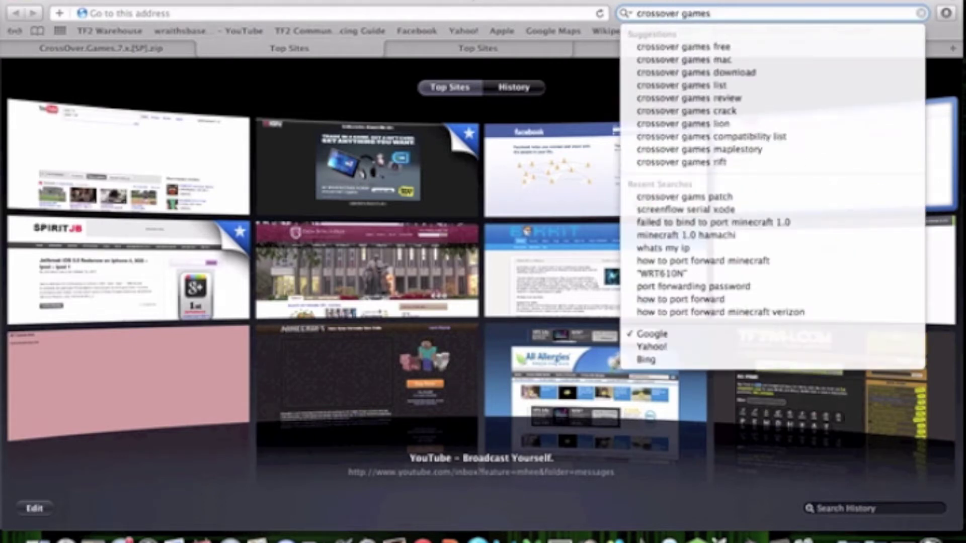
{"action": "key", "text": "Down"}
{"action": "key", "text": "Down"}
{"action": "key", "text": "Return"}
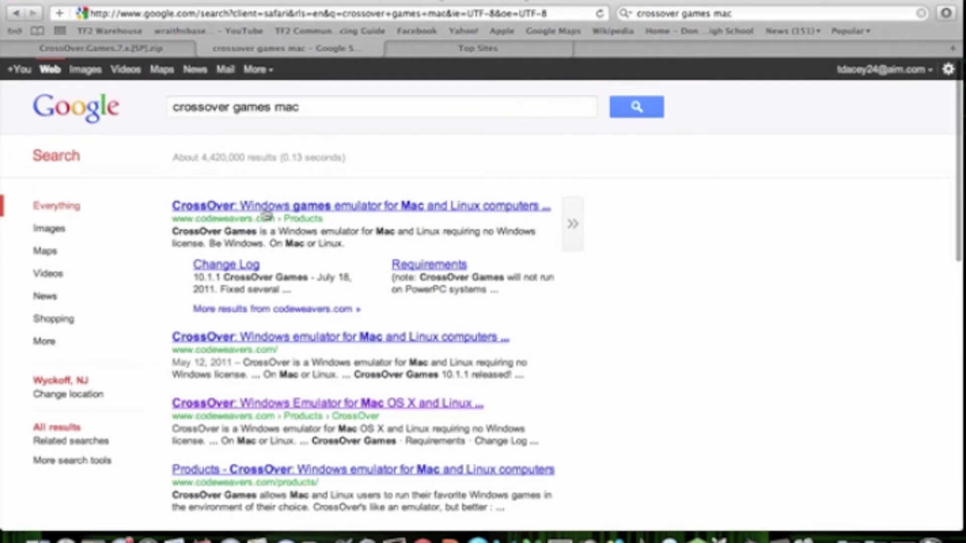
Step: Visit the CodeWeavers CrossOver Games product page and bring up the free trial download form with its name and email fields
{"action": "left_click", "coordinate": [265, 209]}
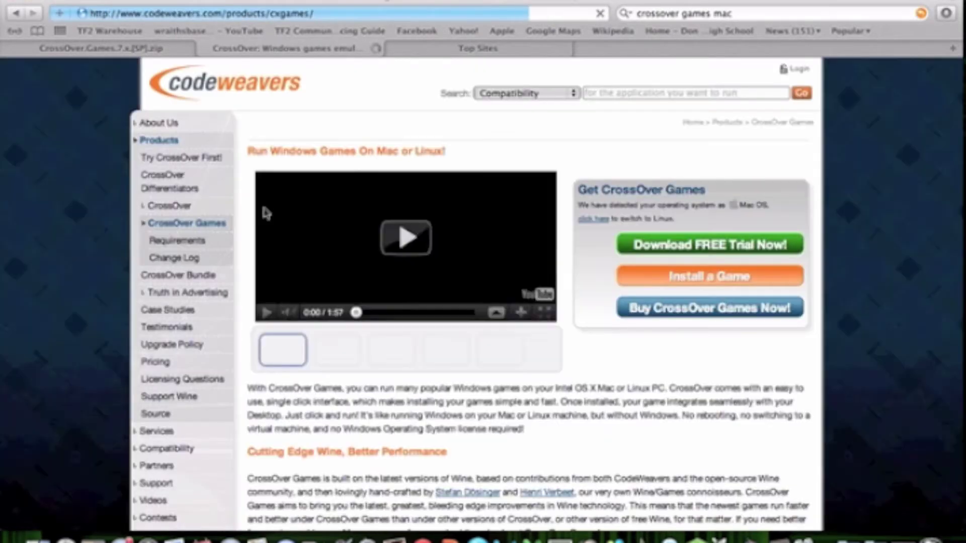
{"action": "left_click", "coordinate": [678, 249]}
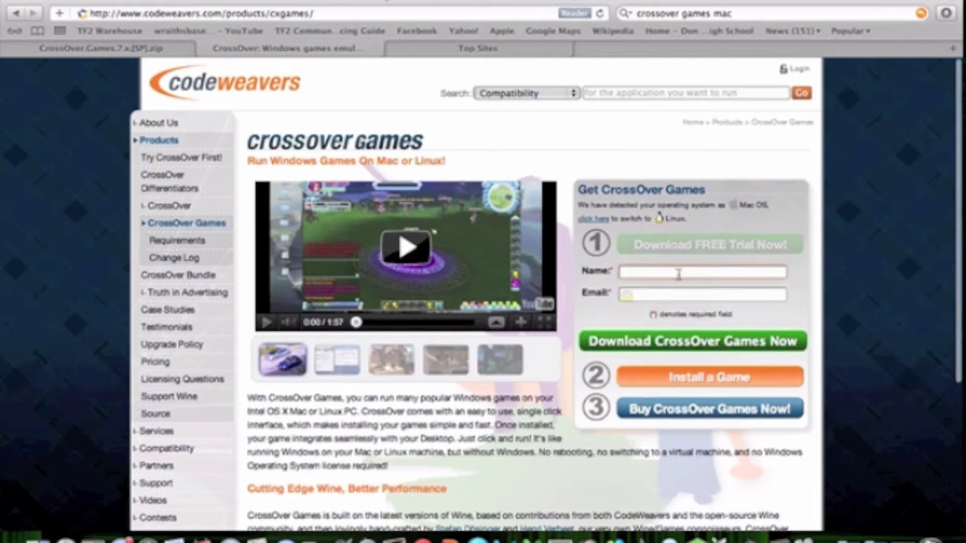
{"action": "left_click", "coordinate": [644, 291]}
{"action": "left_click", "coordinate": [637, 273]}
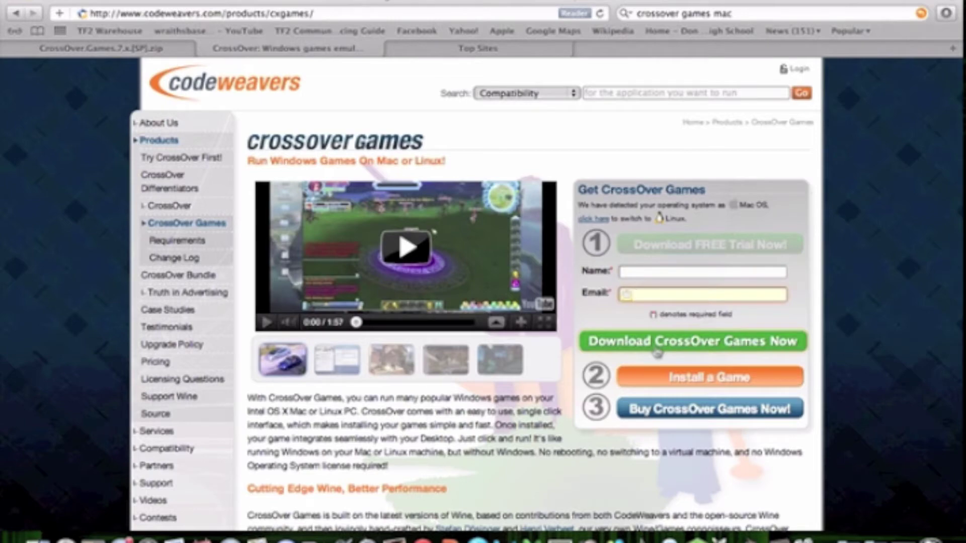
Step: Put the browser window away and locate CrossOver Games and its [SP] patcher in the Applications folder
{"action": "left_click", "coordinate": [28, 3]}
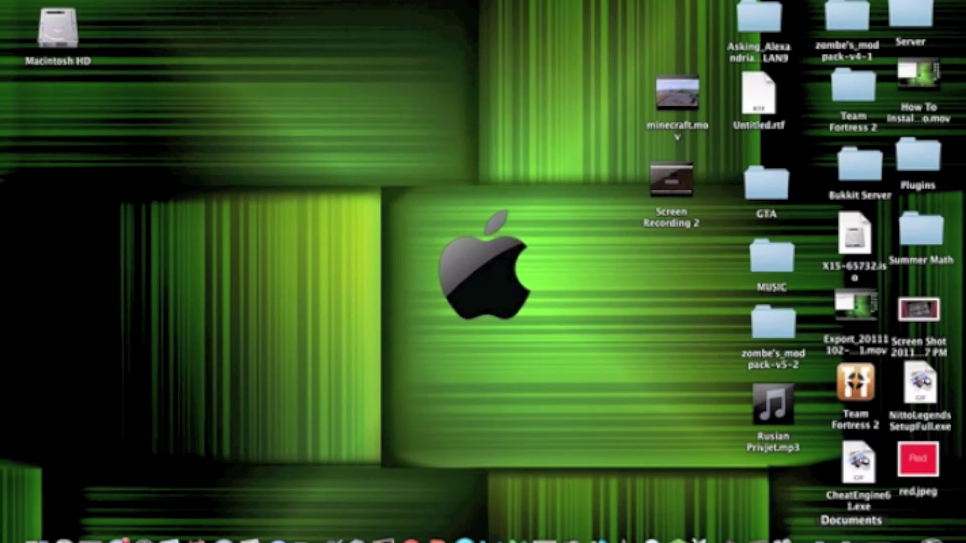
{"action": "left_click", "coordinate": [828, 537]}
{"action": "scroll", "coordinate": [917, 281], "scroll_direction": "down", "scroll_amount": 5}
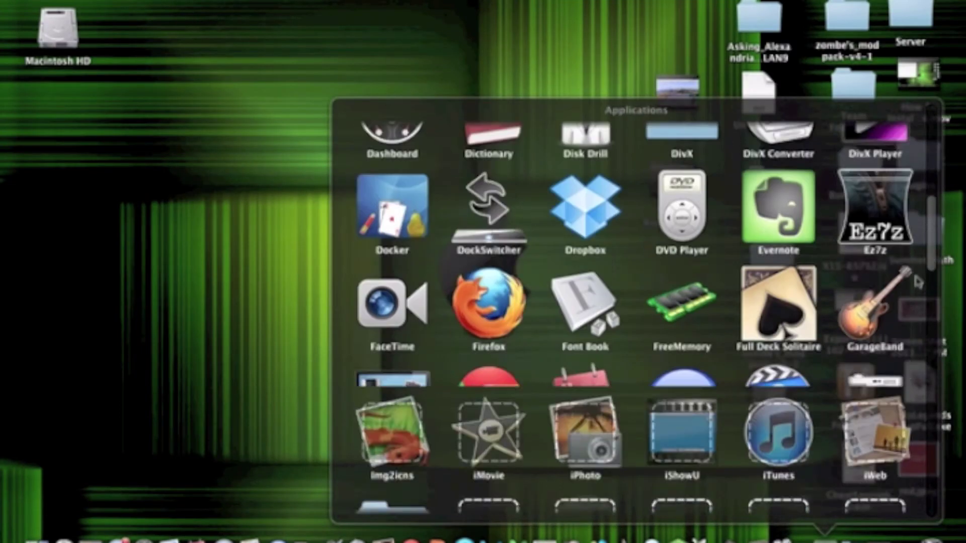
{"action": "scroll", "coordinate": [917, 282], "scroll_direction": "down", "scroll_amount": 15}
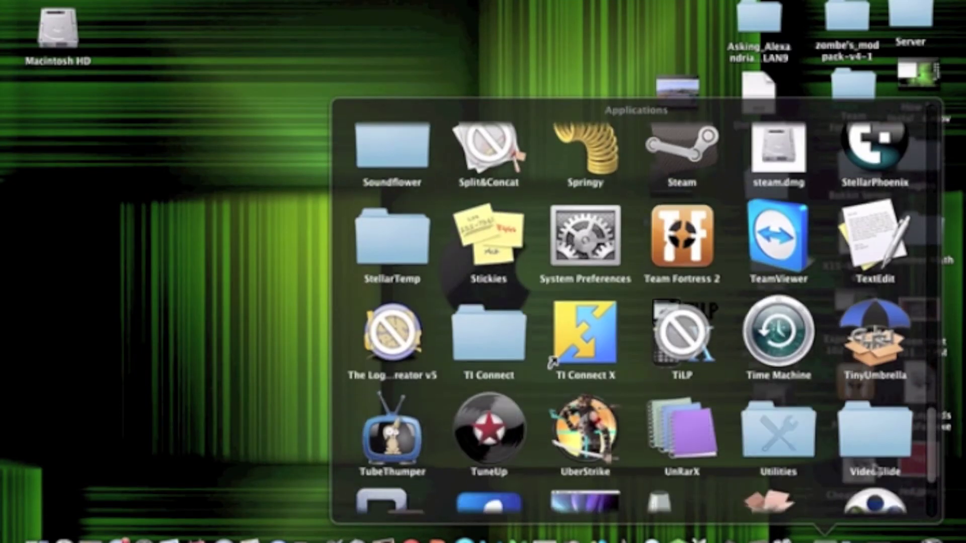
{"action": "scroll", "coordinate": [885, 178], "scroll_direction": "up", "scroll_amount": 20}
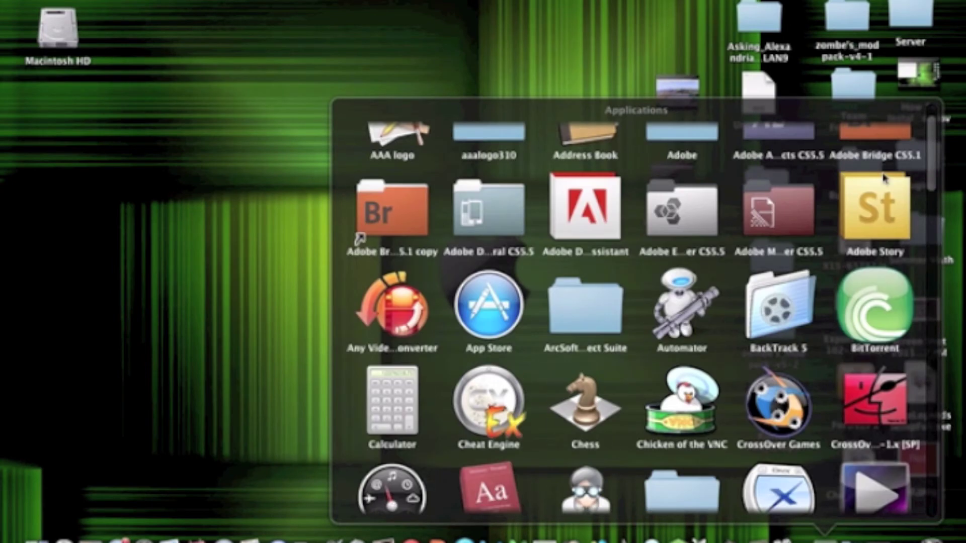
{"action": "scroll", "coordinate": [883, 175], "scroll_direction": "up", "scroll_amount": 2}
{"action": "scroll", "coordinate": [883, 175], "scroll_direction": "down", "scroll_amount": 2}
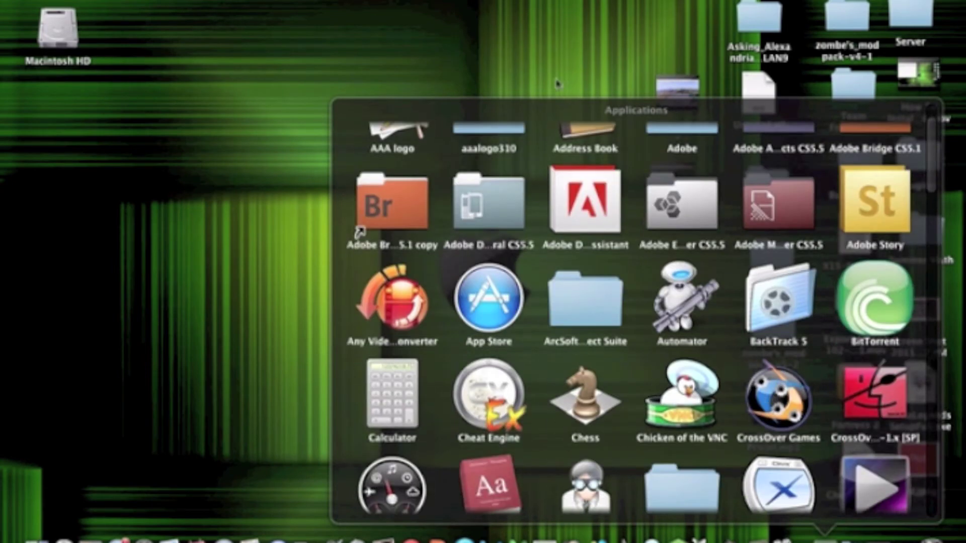
{"action": "left_click", "coordinate": [557, 83]}
Step: Return to Safari and highlight the address of the MediaFire page for CrossOver.Games.7.x.[SP].zip
{"action": "left_click", "coordinate": [360, 537]}
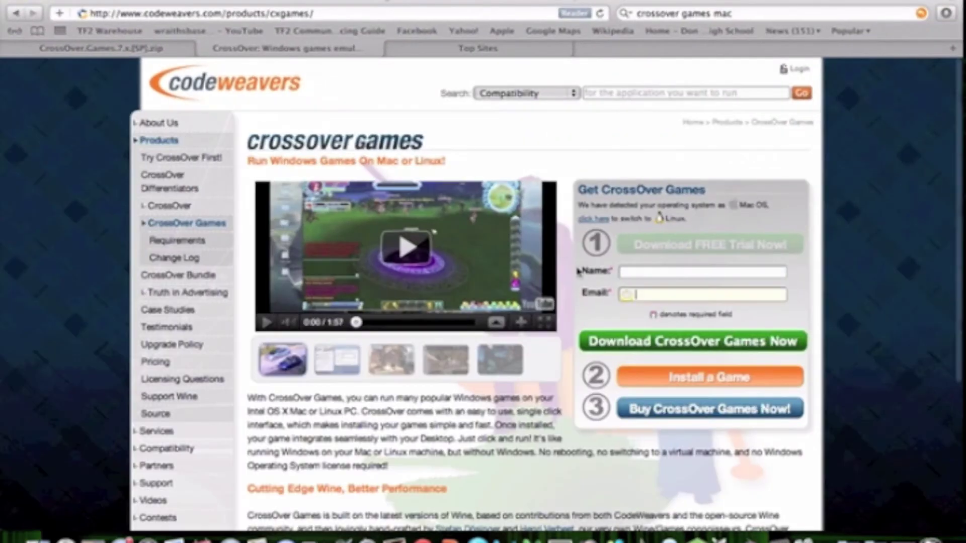
{"action": "left_click", "coordinate": [179, 48]}
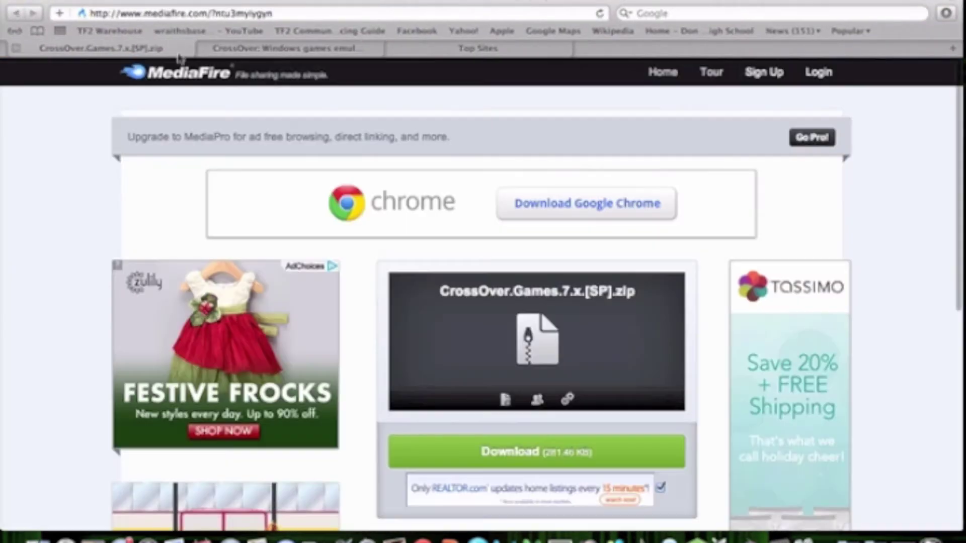
{"action": "left_click", "coordinate": [128, 10]}
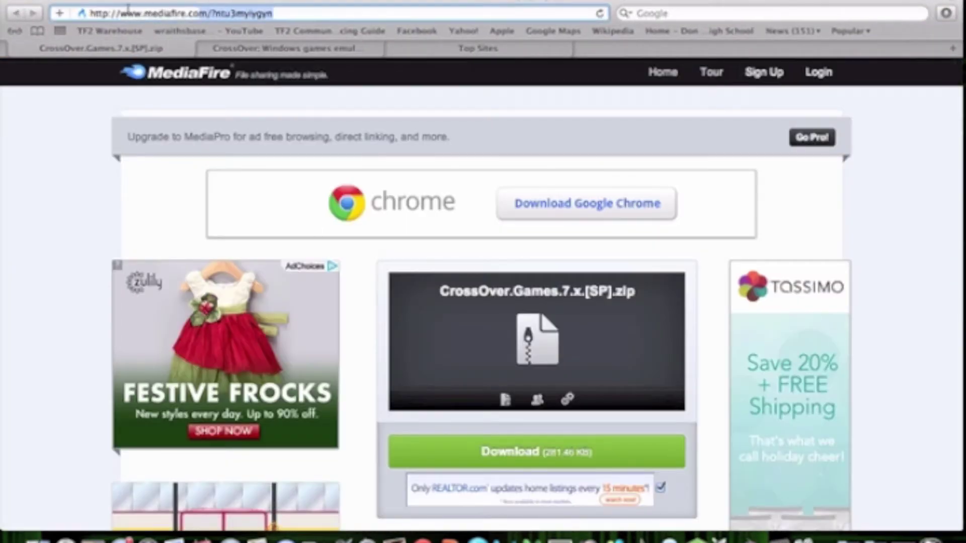
{"action": "left_click", "coordinate": [292, 14]}
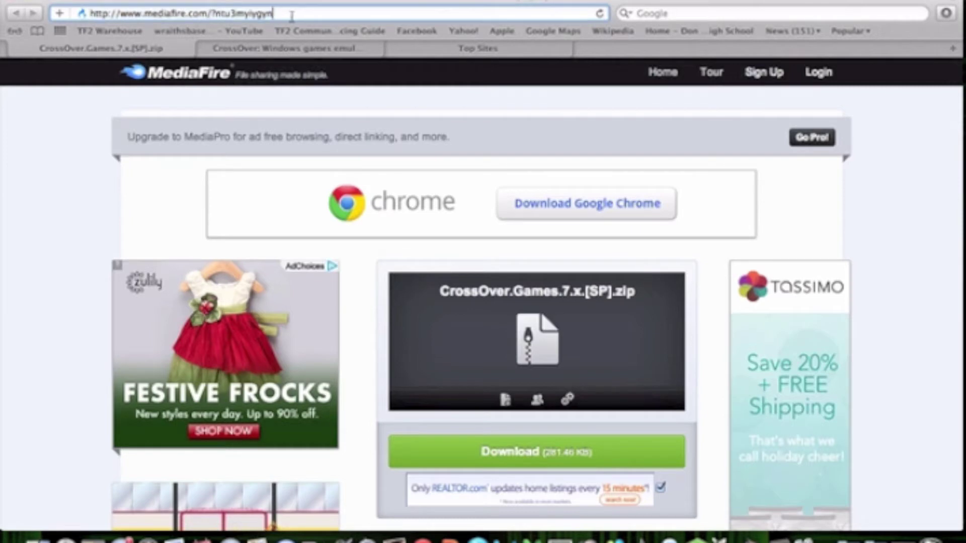
{"action": "left_click_drag", "start_coordinate": [292, 15], "coordinate": [76, 13]}
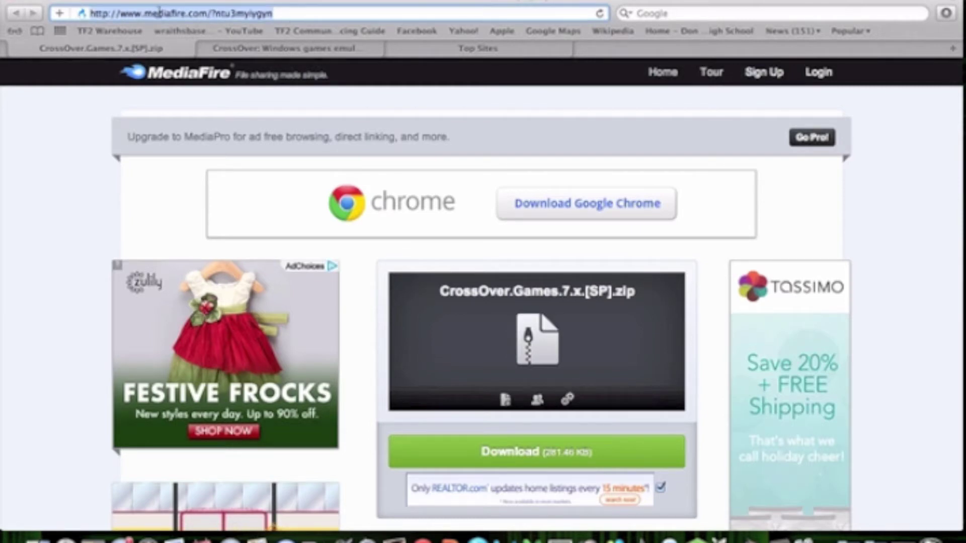
{"action": "left_click_drag", "start_coordinate": [266, 14], "coordinate": [88, 12]}
{"action": "left_click", "coordinate": [76, 230]}
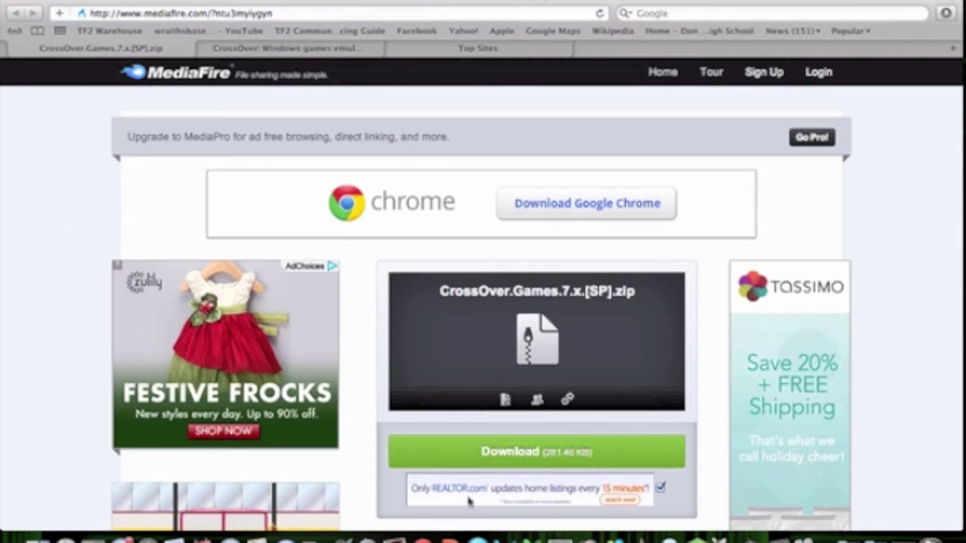
Step: Close the MediaFire and CodeWeavers tabs and put the browser window away
{"action": "left_click", "coordinate": [10, 49]}
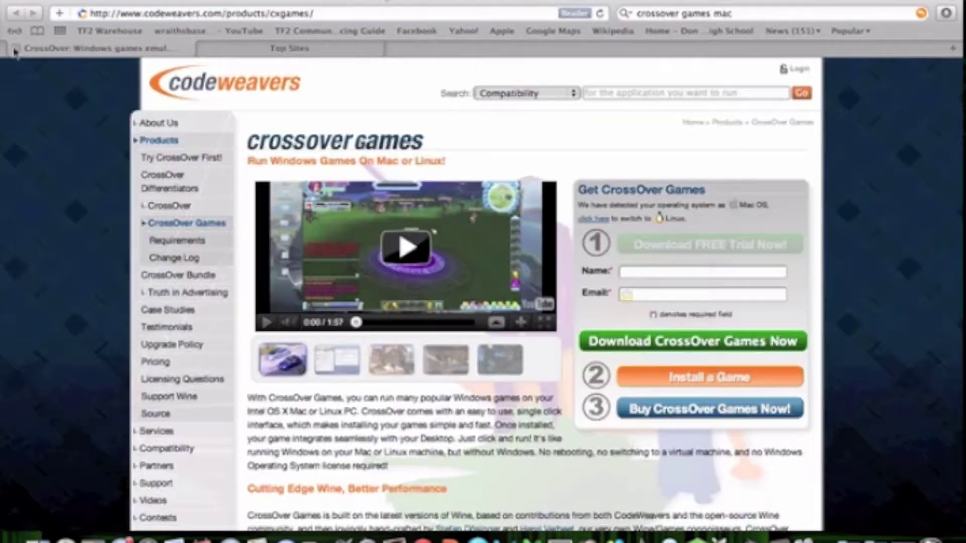
{"action": "left_click", "coordinate": [11, 48]}
{"action": "left_click", "coordinate": [23, 2]}
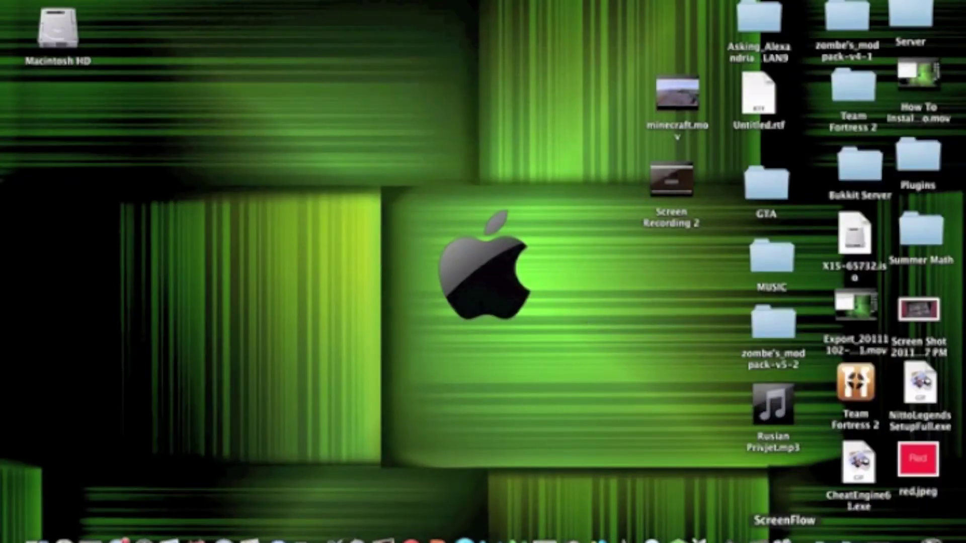
Step: Open the CrossOver [SP] patcher from Applications, dismiss its instructions to show the application selection window, and close it
{"action": "left_click", "coordinate": [825, 539]}
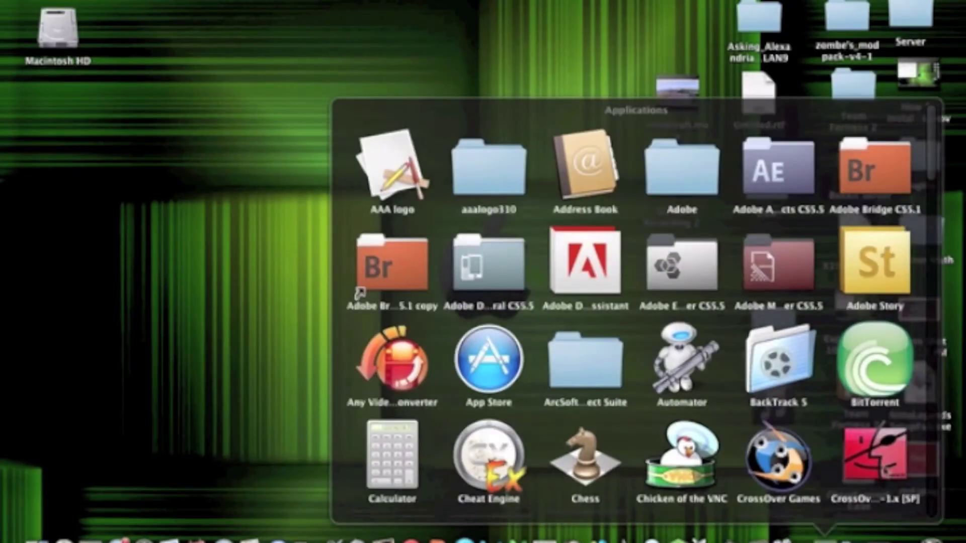
{"action": "left_click", "coordinate": [882, 467]}
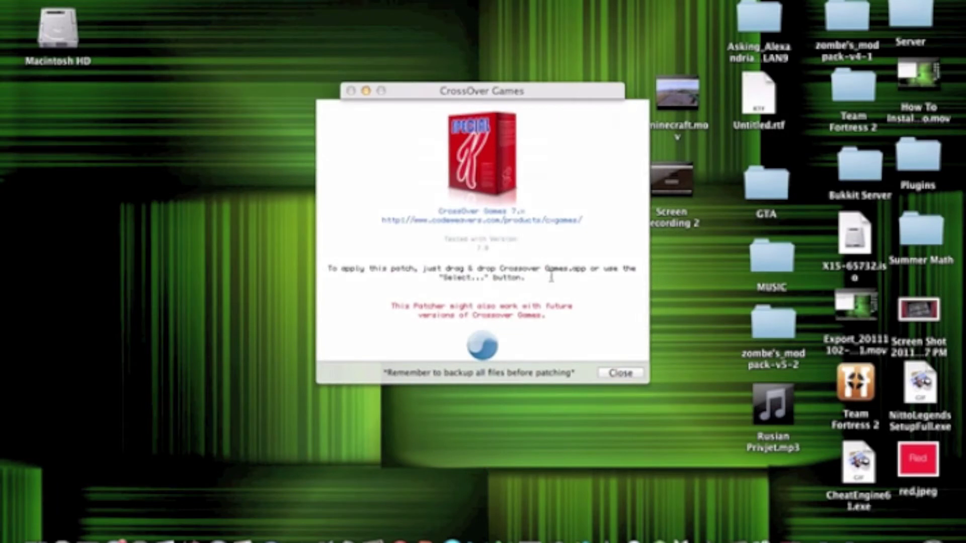
{"action": "left_click", "coordinate": [618, 373]}
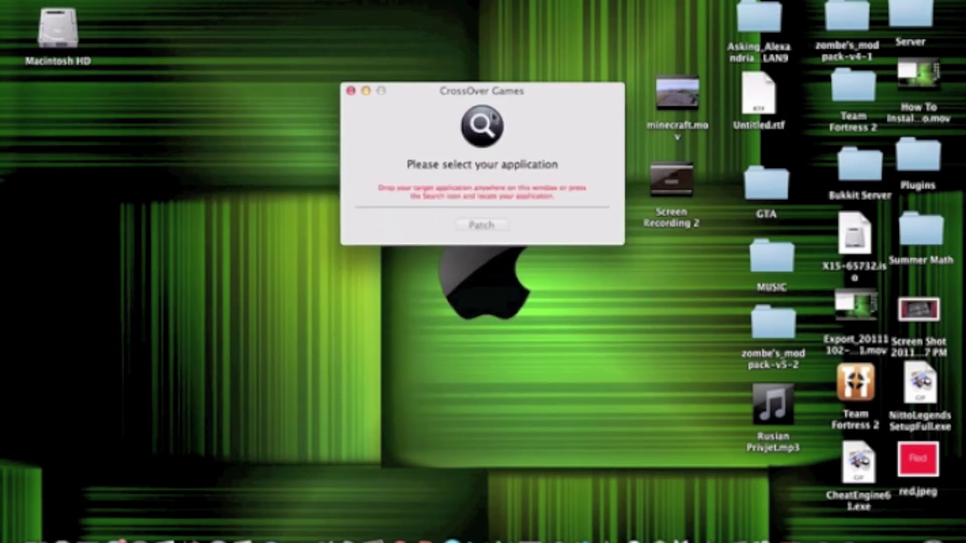
{"action": "left_click_drag", "start_coordinate": [711, 534], "coordinate": [691, 512]}
{"action": "left_click", "coordinate": [352, 92]}
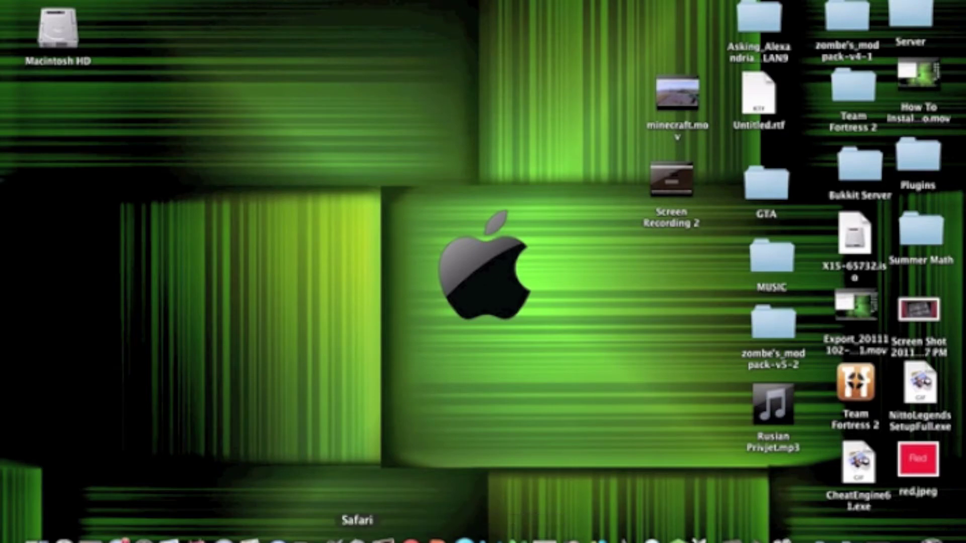
Step: Open Safari, search Google for "nitto 1320 legends" and go to the nittolegends.com site
{"action": "left_click", "coordinate": [357, 540]}
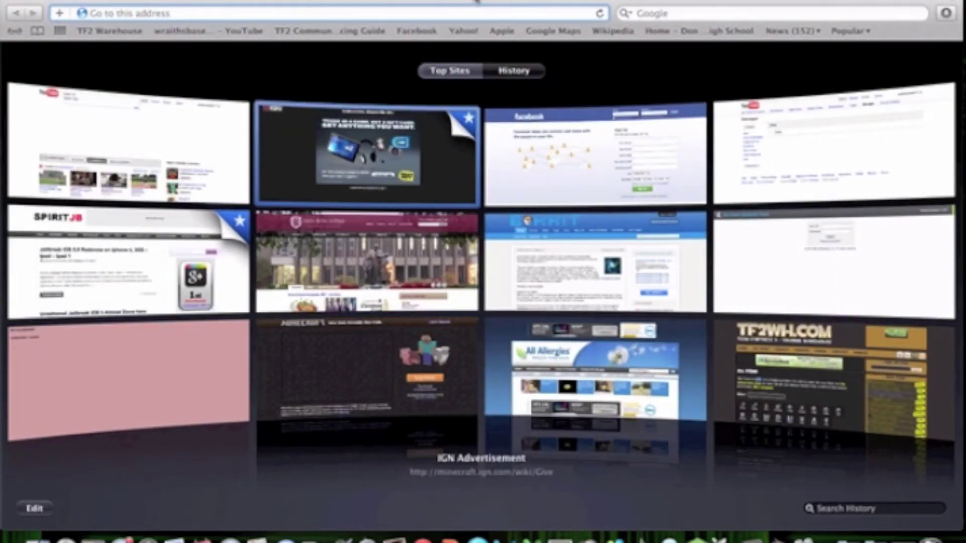
{"action": "left_click_drag", "start_coordinate": [473, 2], "coordinate": [317, 321]}
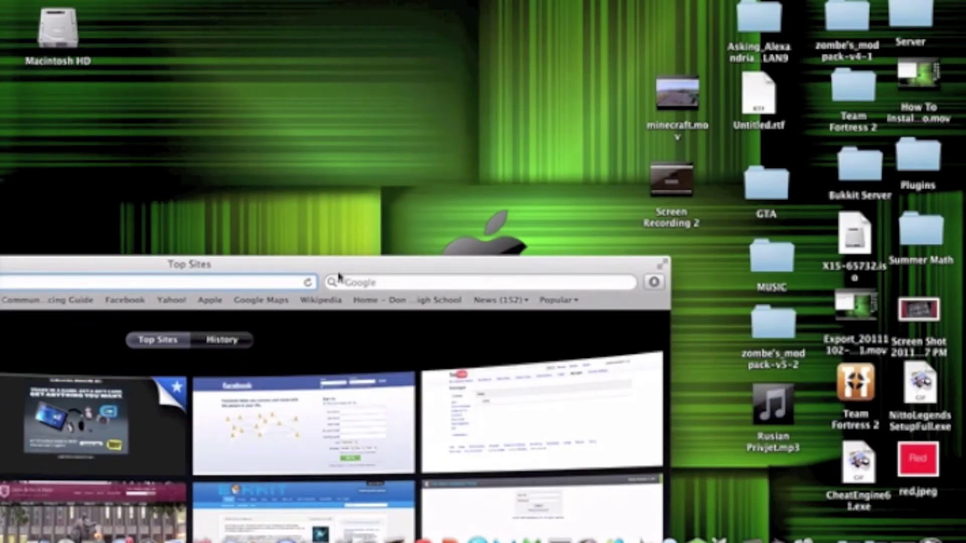
{"action": "left_click_drag", "start_coordinate": [339, 273], "coordinate": [631, 4]}
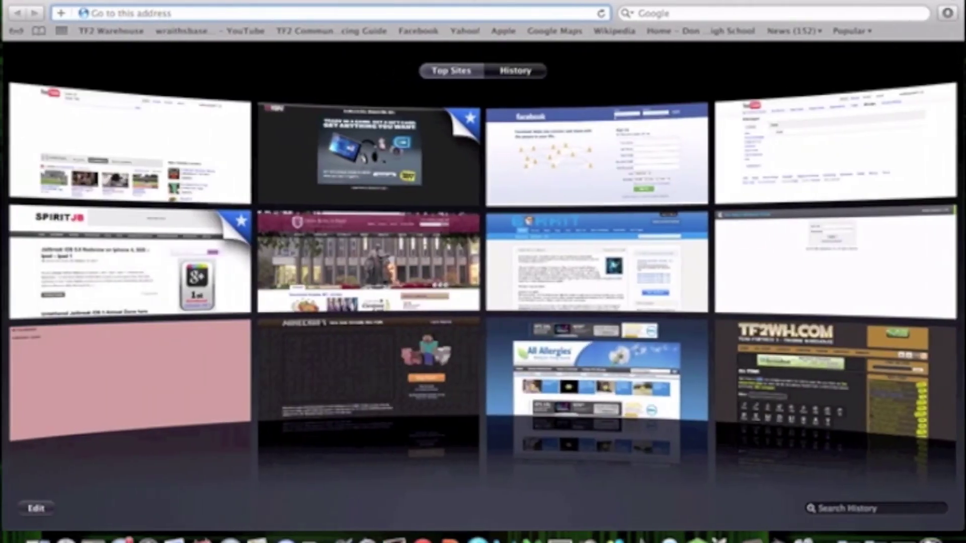
{"action": "left_click", "coordinate": [656, 13]}
{"action": "type", "text": "nitto"}
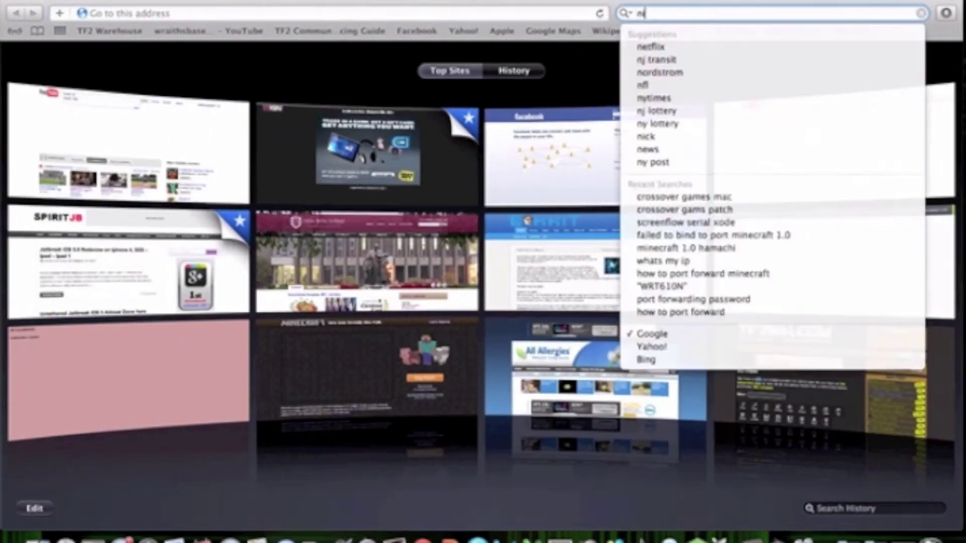
{"action": "type", "text": " 1"}
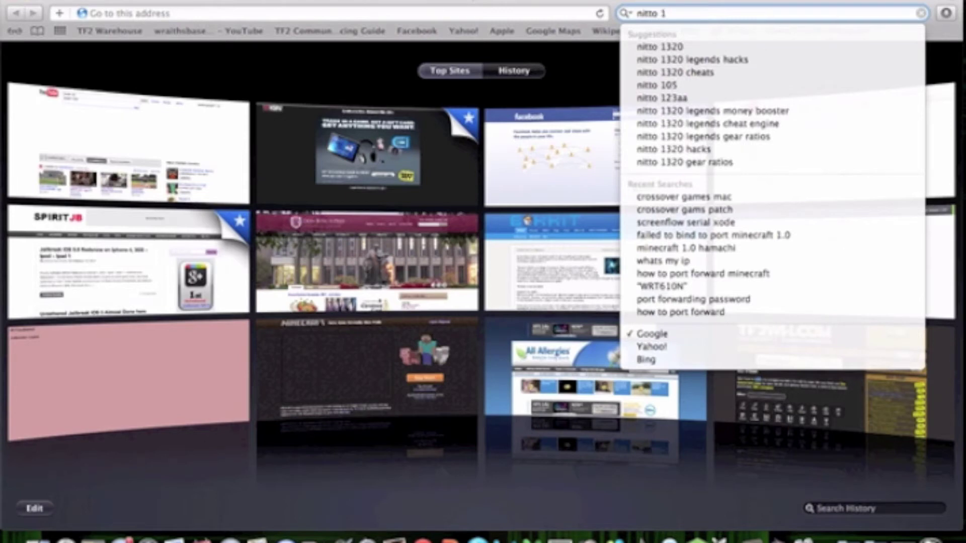
{"action": "type", "text": "320 legens"}
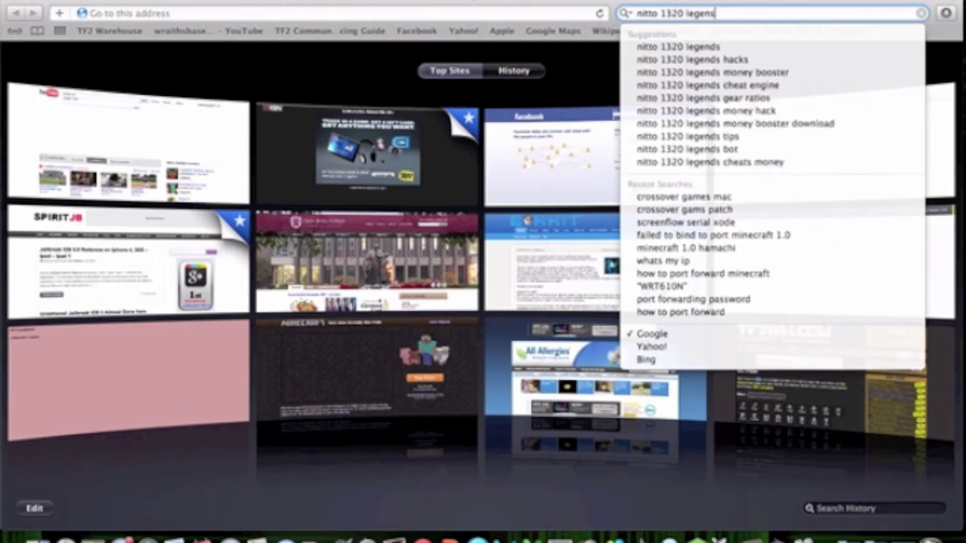
{"action": "key", "text": "Return"}
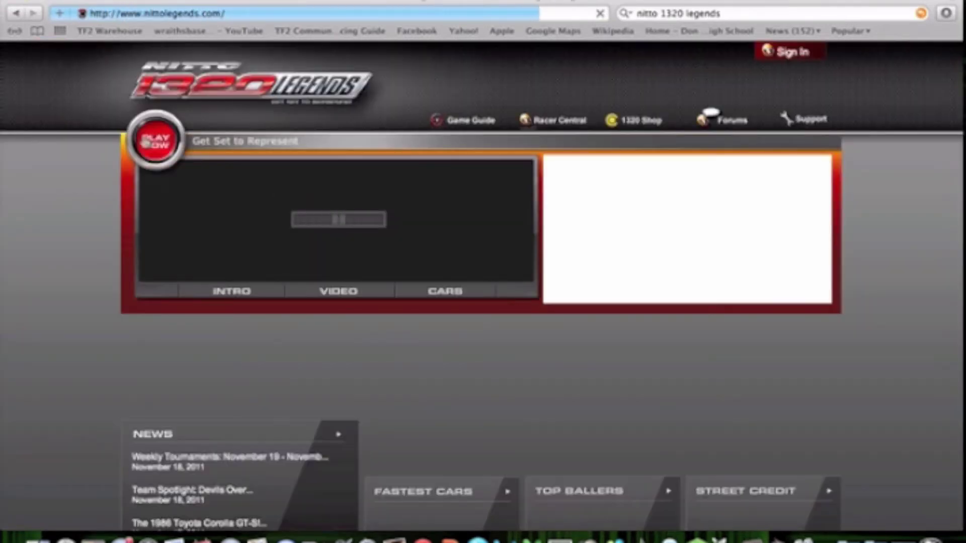
Step: Start the free download of NittoLegendsSetupFull.exe from the game's download page and stop the transfer
{"action": "left_click", "coordinate": [157, 144]}
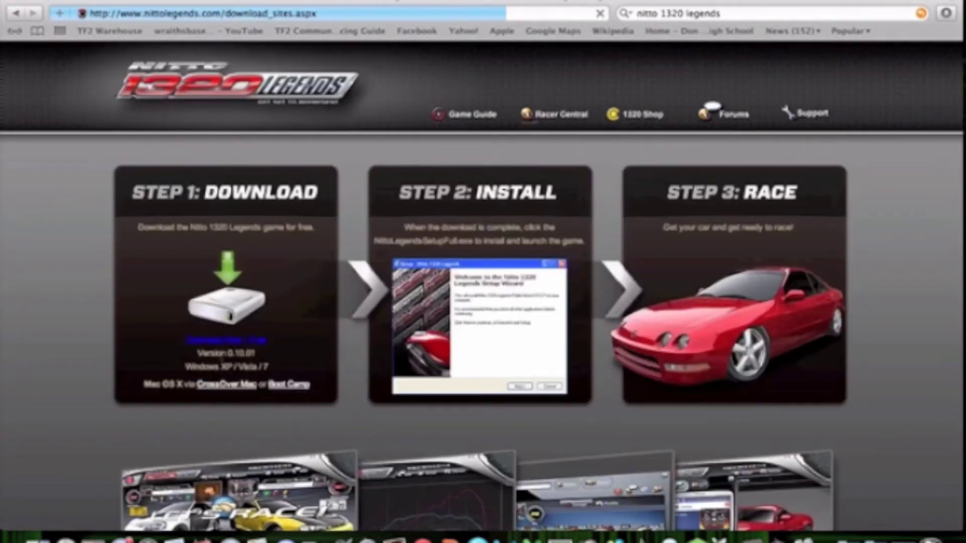
{"action": "left_click", "coordinate": [214, 341]}
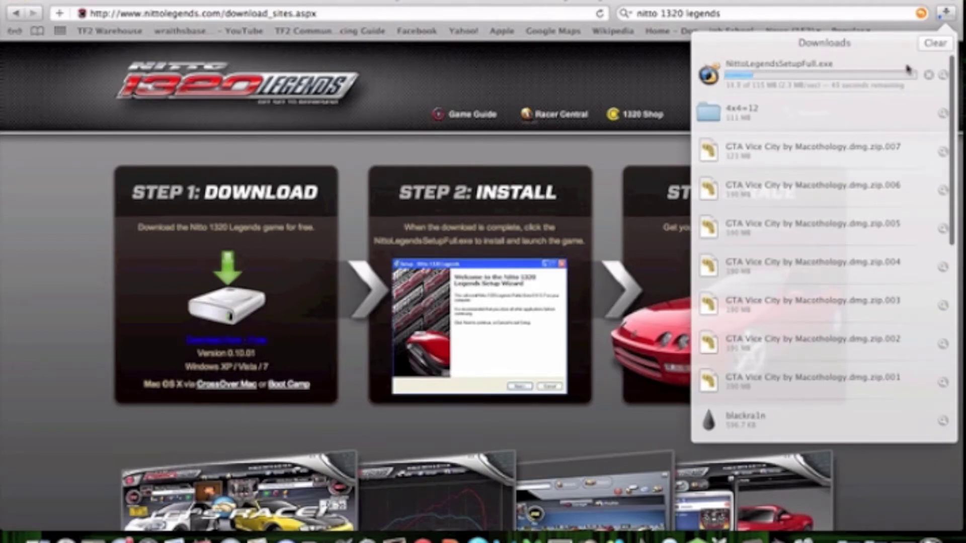
{"action": "left_click", "coordinate": [929, 74]}
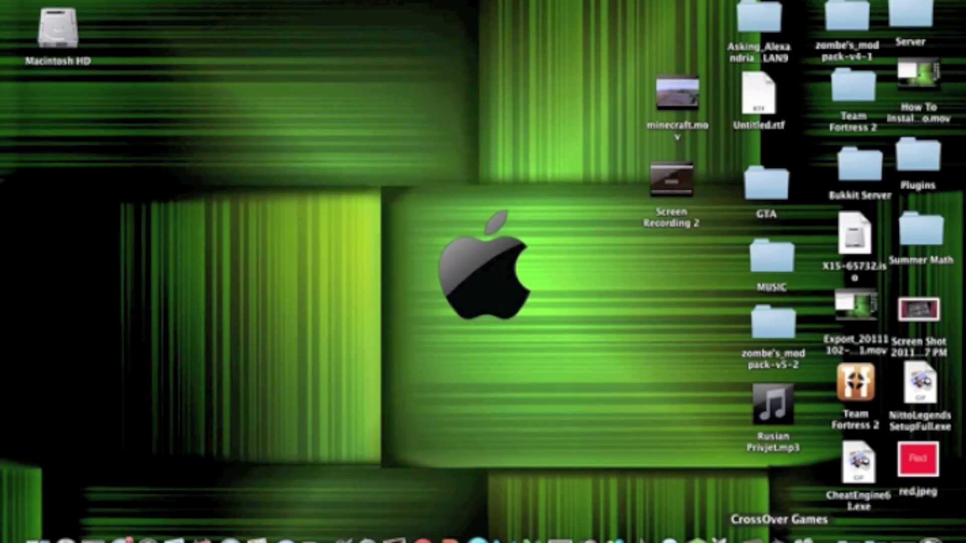
Step: Switch to CrossOver Games and open its software installer
{"action": "left_click", "coordinate": [853, 484]}
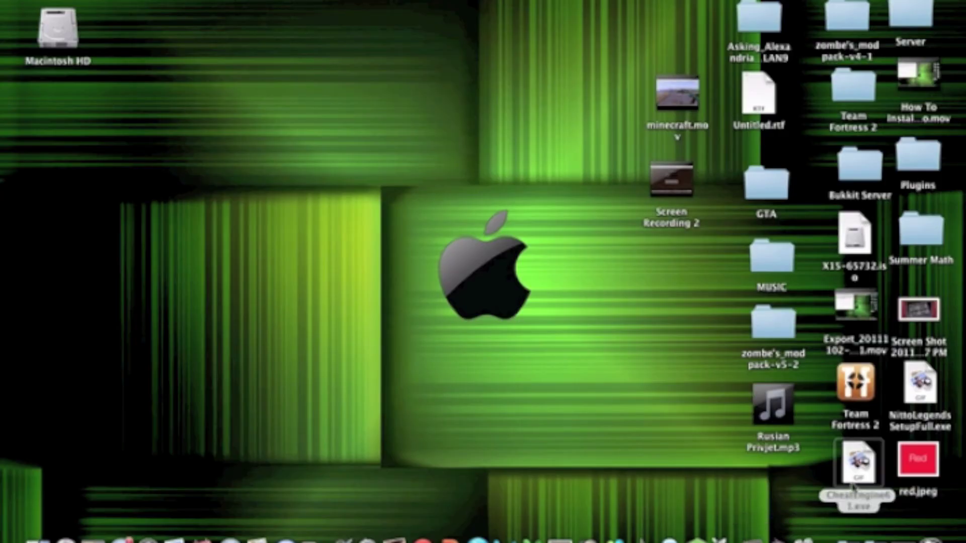
{"action": "left_click_drag", "start_coordinate": [853, 487], "coordinate": [854, 487]}
{"action": "left_click", "coordinate": [779, 539]}
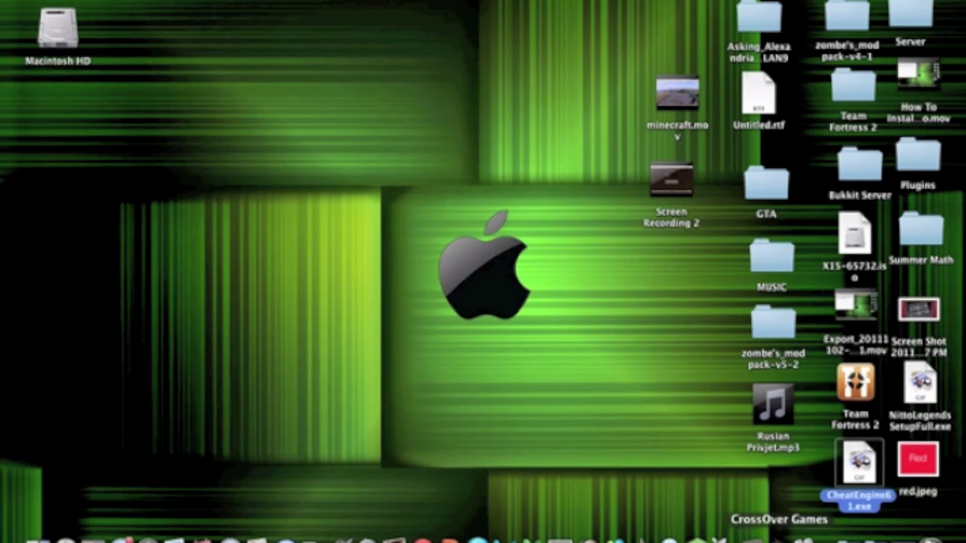
{"action": "left_click", "coordinate": [778, 539]}
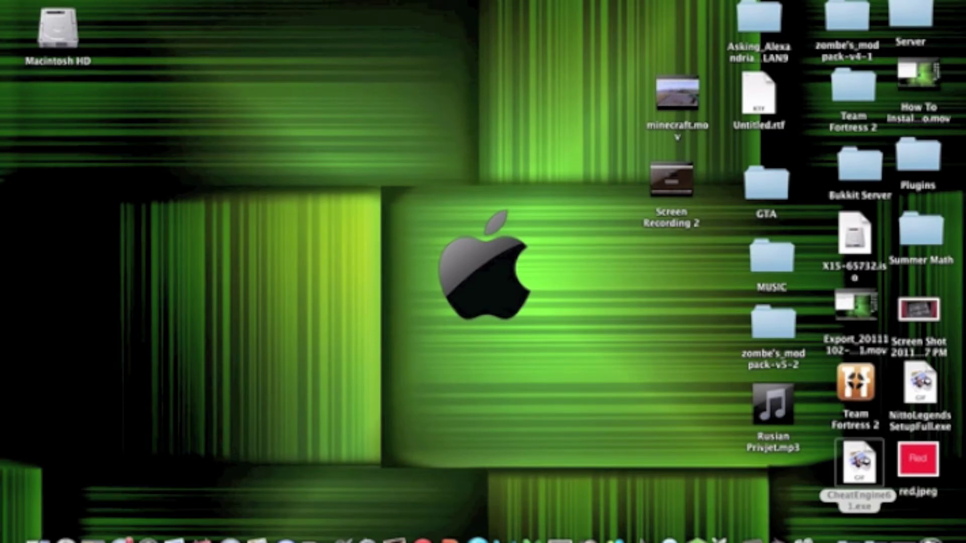
{"action": "left_click", "coordinate": [161, 0]}
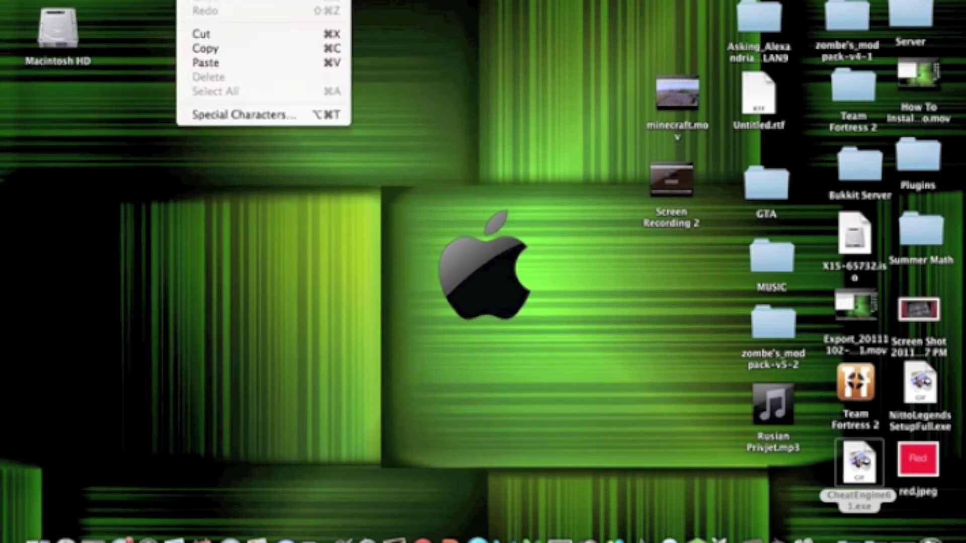
{"action": "mouse_move", "coordinate": [65, 1]}
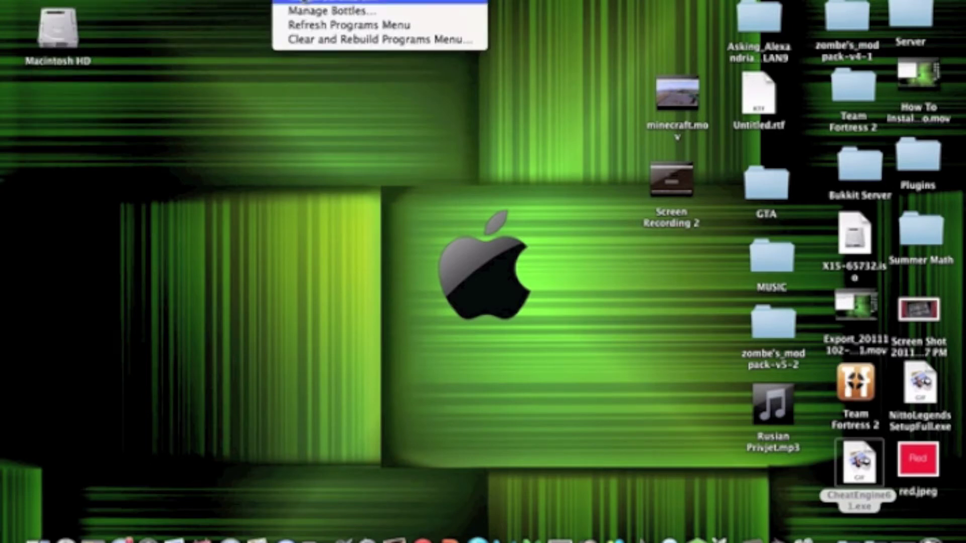
{"action": "left_click", "coordinate": [327, 1]}
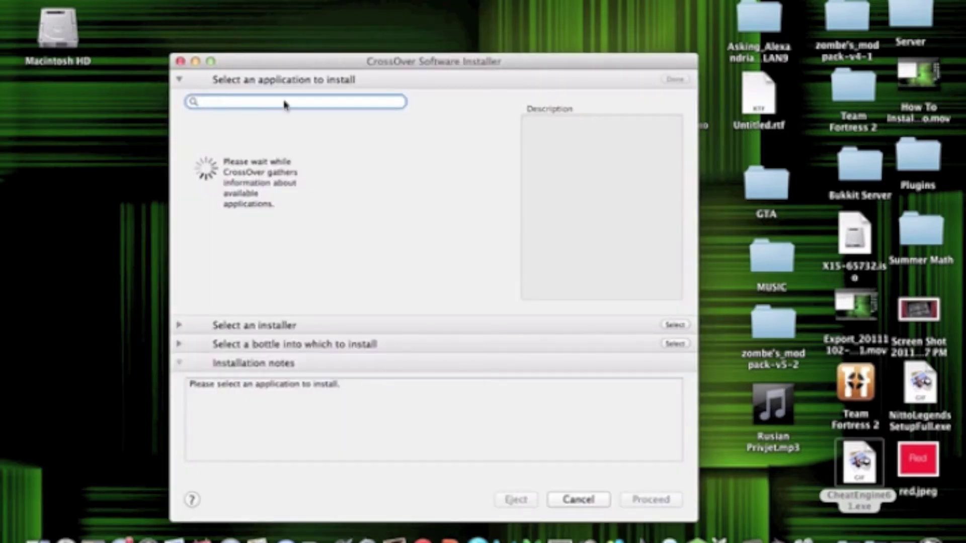
Step: Browse the installer's list of supported applications and select Call of Duty: Modern Warfare 2 to view its description
{"action": "scroll", "coordinate": [279, 188], "scroll_direction": "down", "scroll_amount": 1}
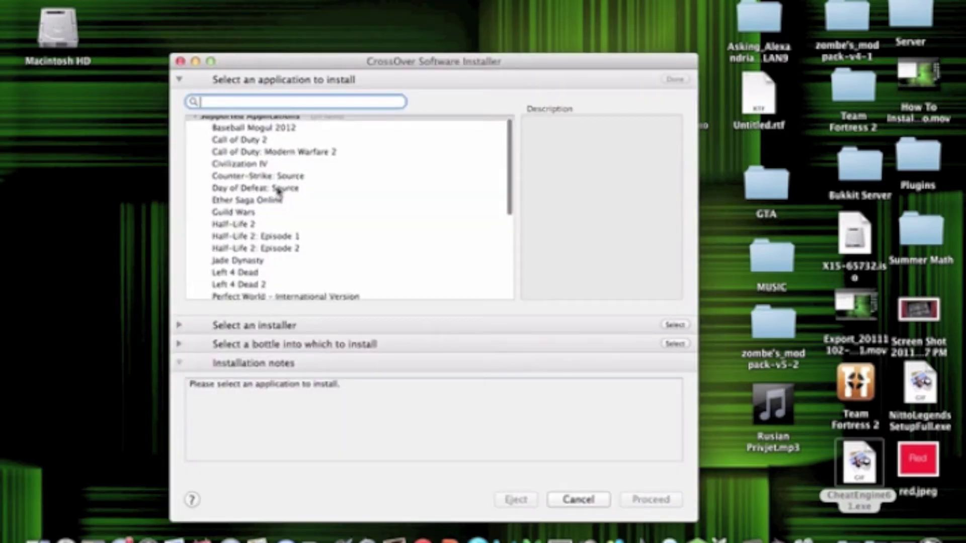
{"action": "scroll", "coordinate": [278, 189], "scroll_direction": "up", "scroll_amount": 1}
{"action": "scroll", "coordinate": [278, 191], "scroll_direction": "down", "scroll_amount": 5}
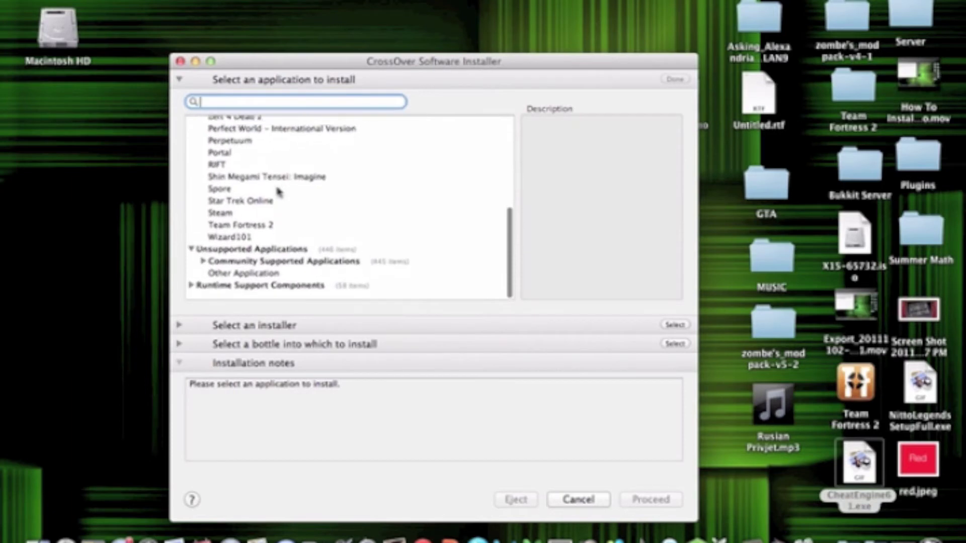
{"action": "scroll", "coordinate": [278, 192], "scroll_direction": "up", "scroll_amount": 5}
{"action": "scroll", "coordinate": [276, 192], "scroll_direction": "down", "scroll_amount": 5}
{"action": "scroll", "coordinate": [277, 192], "scroll_direction": "up", "scroll_amount": 5}
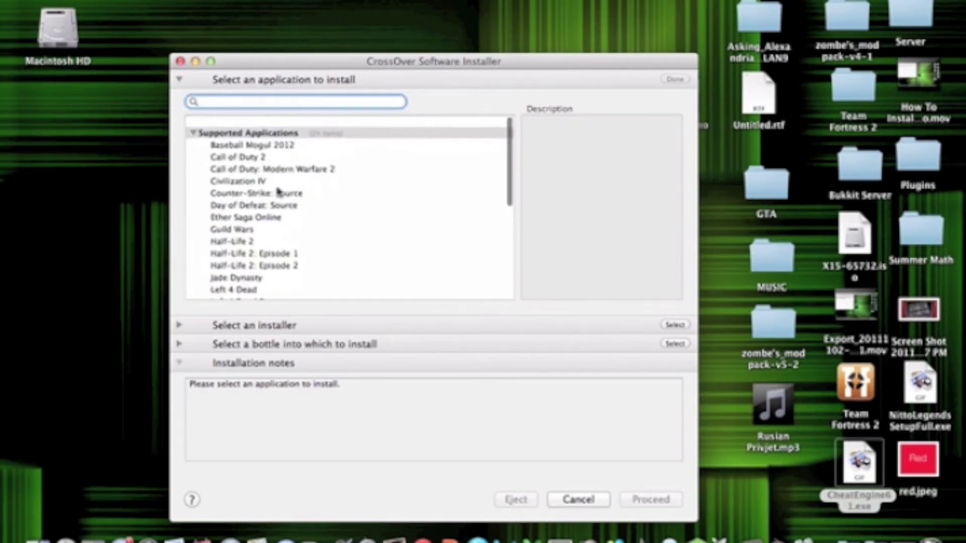
{"action": "scroll", "coordinate": [262, 176], "scroll_direction": "down", "scroll_amount": 1}
{"action": "left_click", "coordinate": [253, 169]}
{"action": "left_click", "coordinate": [240, 157]}
Step: Examine the Unsupported Applications group, expanding and collapsing its Community Supported Applications list
{"action": "scroll", "coordinate": [276, 244], "scroll_direction": "down", "scroll_amount": 8}
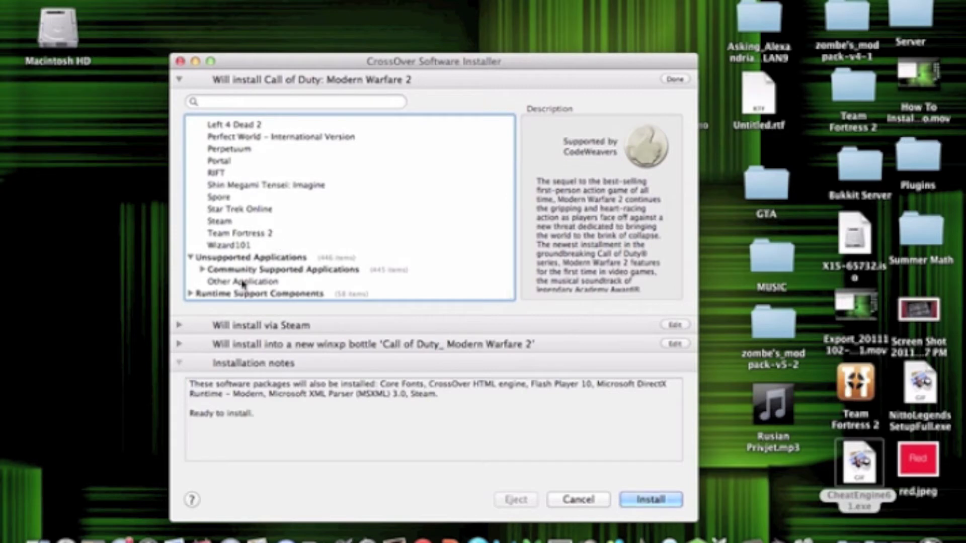
{"action": "scroll", "coordinate": [200, 269], "scroll_direction": "down", "scroll_amount": 2}
{"action": "left_click", "coordinate": [202, 271]}
{"action": "scroll", "coordinate": [202, 270], "scroll_direction": "down", "scroll_amount": 6}
{"action": "scroll", "coordinate": [203, 271], "scroll_direction": "up", "scroll_amount": 10}
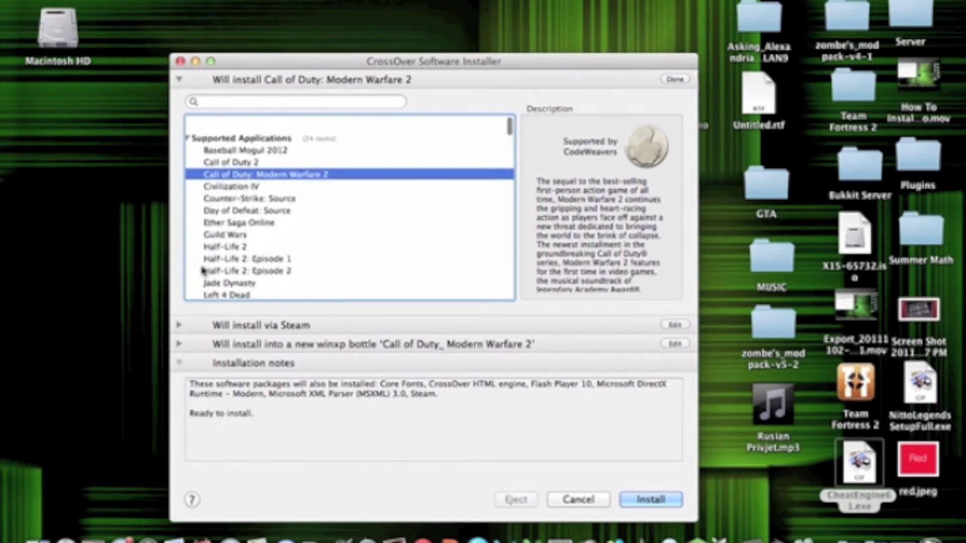
{"action": "scroll", "coordinate": [202, 271], "scroll_direction": "down", "scroll_amount": 2}
{"action": "scroll", "coordinate": [202, 270], "scroll_direction": "down", "scroll_amount": 5}
{"action": "left_click", "coordinate": [200, 218]}
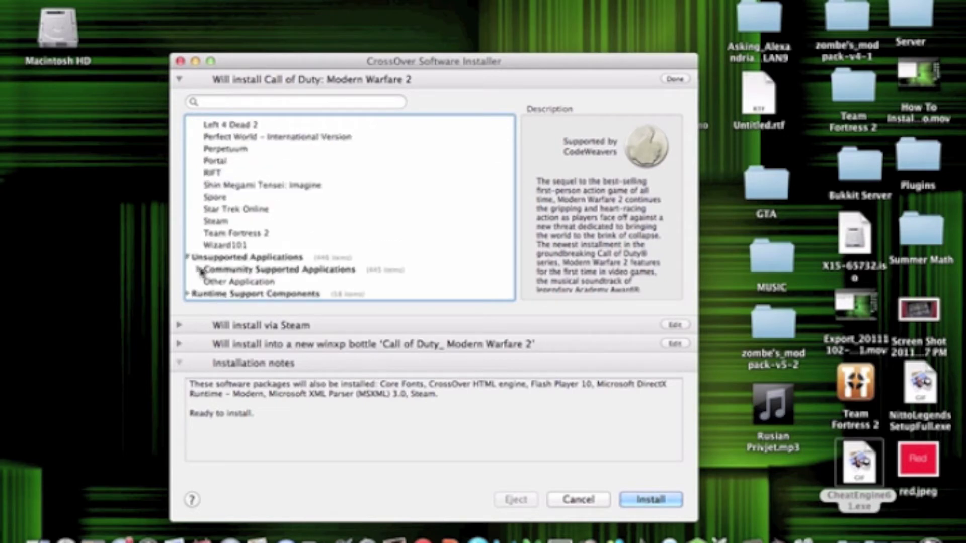
{"action": "scroll", "coordinate": [196, 264], "scroll_direction": "left", "scroll_amount": 2}
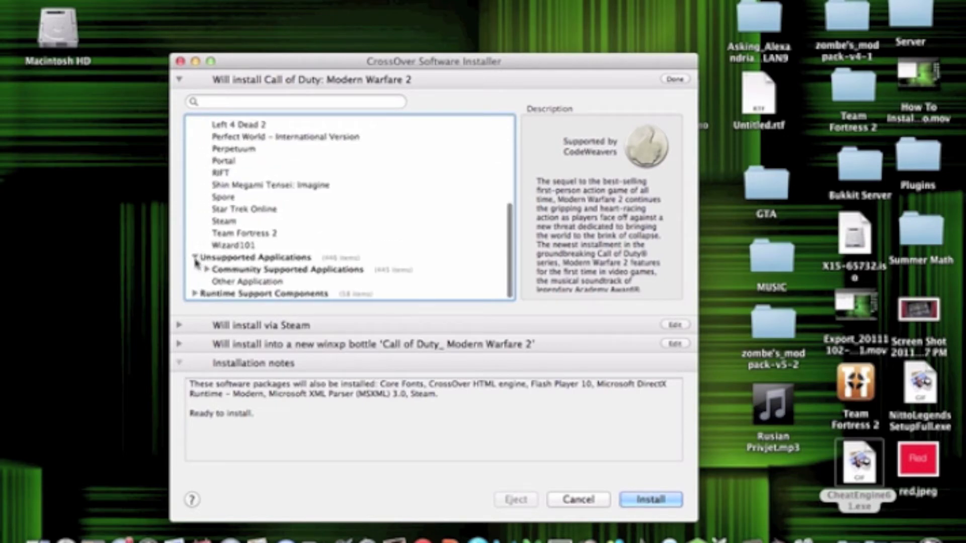
Step: Try to install Other Application via Steam into a new winxp bottle and cancel the installation
{"action": "left_click", "coordinate": [225, 282]}
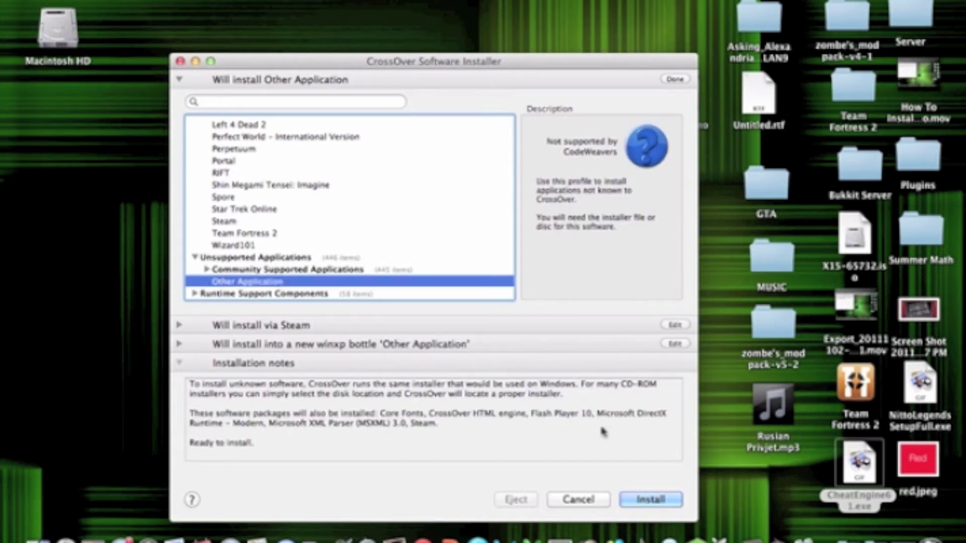
{"action": "left_click", "coordinate": [650, 507]}
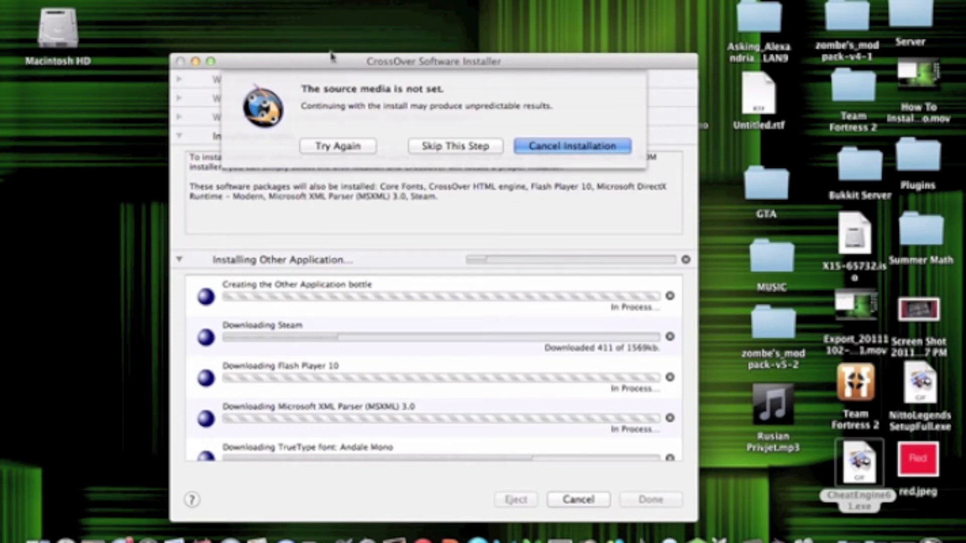
{"action": "left_click_drag", "start_coordinate": [331, 56], "coordinate": [316, 0]}
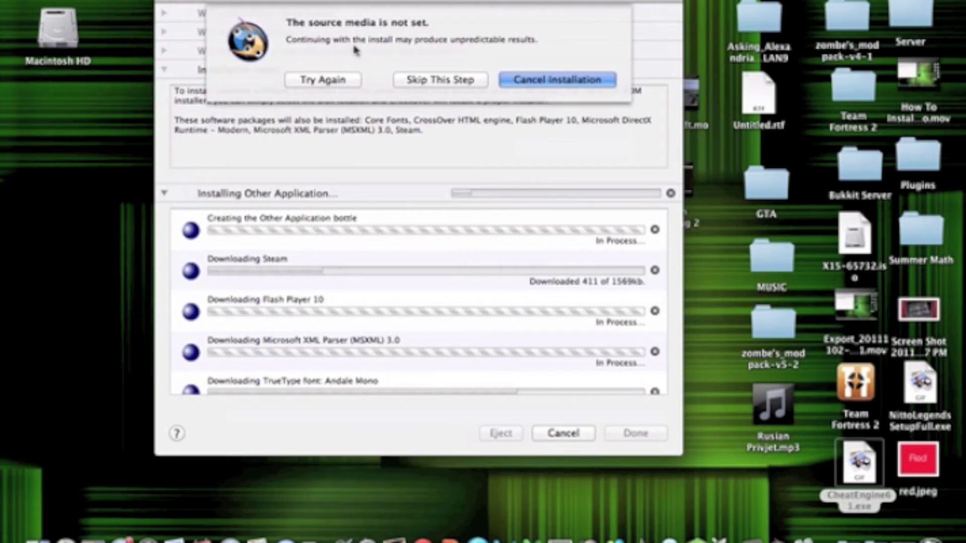
{"action": "left_click", "coordinate": [521, 82]}
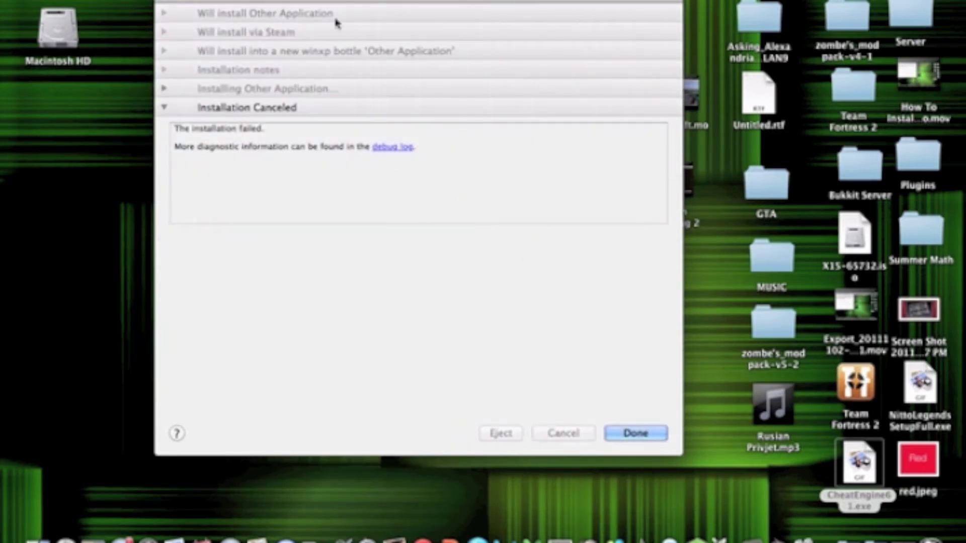
Step: Close the cancelled installation, reopen the CrossOver software installer and proceed with Other Application as the software to install
{"action": "left_click", "coordinate": [302, 0]}
{"action": "left_click", "coordinate": [304, 0]}
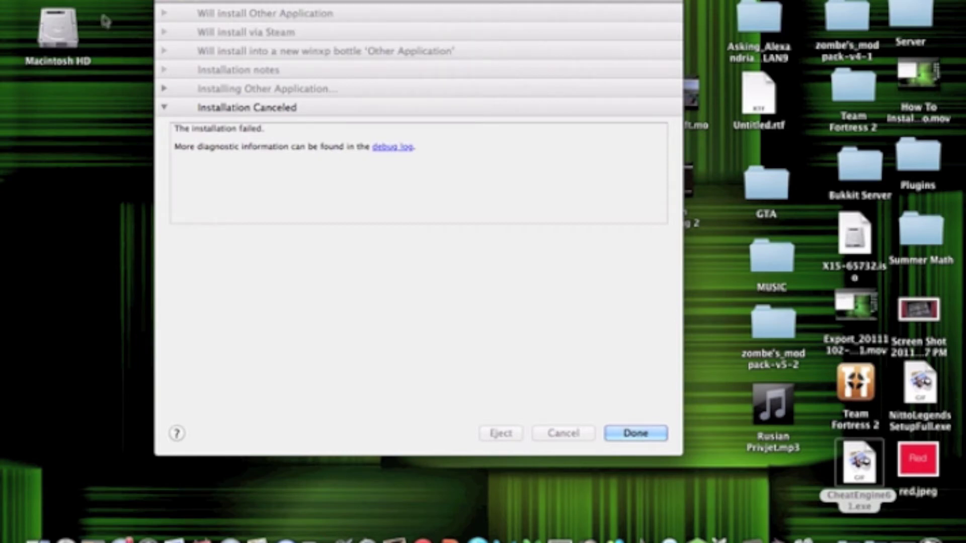
{"action": "left_click", "coordinate": [166, 1]}
{"action": "left_click", "coordinate": [347, 0]}
{"action": "left_click", "coordinate": [315, 2]}
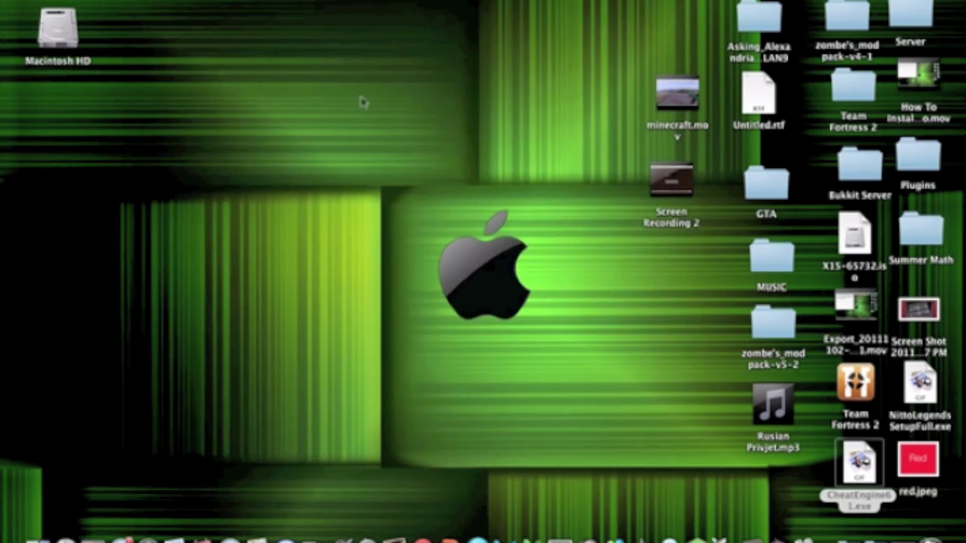
{"action": "scroll", "coordinate": [263, 236], "scroll_direction": "down", "scroll_amount": 6}
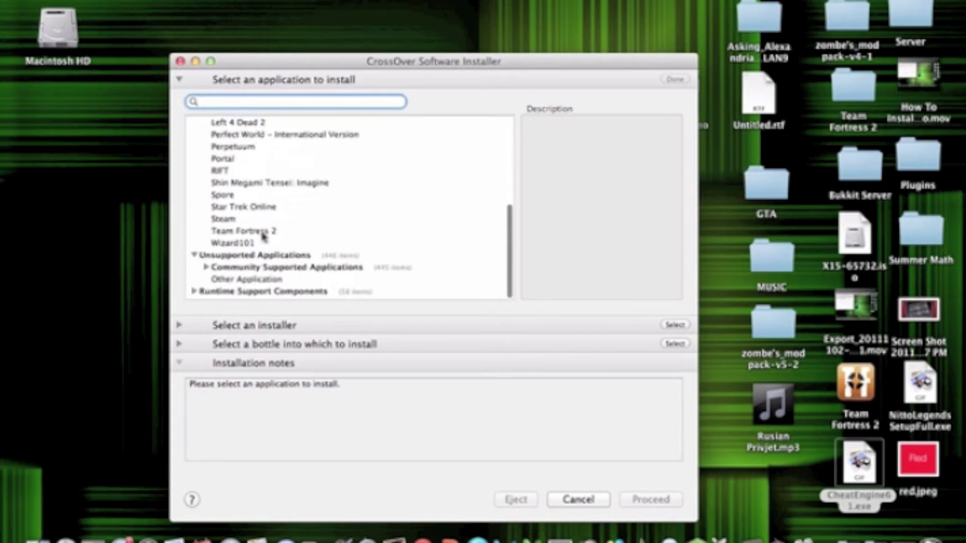
{"action": "left_click", "coordinate": [244, 282]}
{"action": "left_click", "coordinate": [660, 500]}
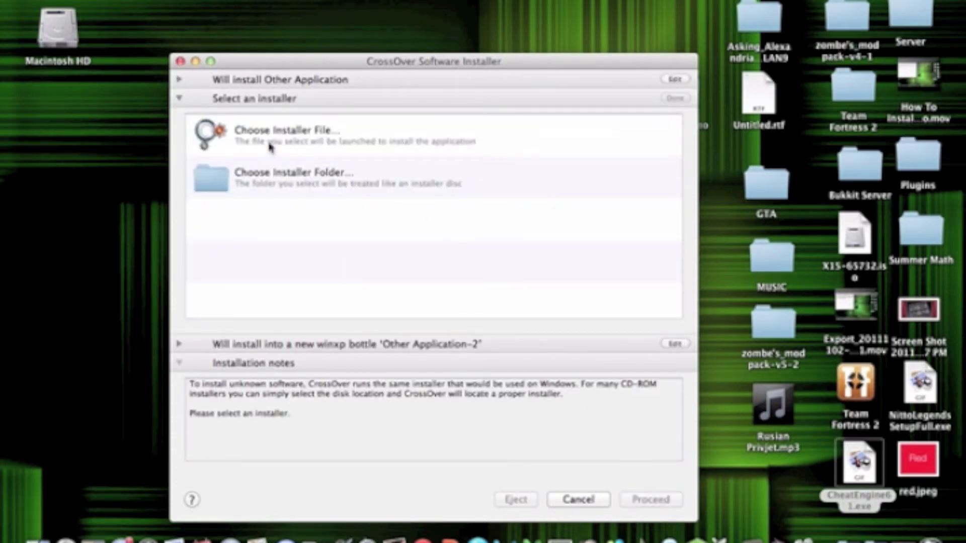
Step: Choose NittoLegendsSetupFull.exe on the Desktop as the Windows installer file
{"action": "left_click", "coordinate": [270, 146]}
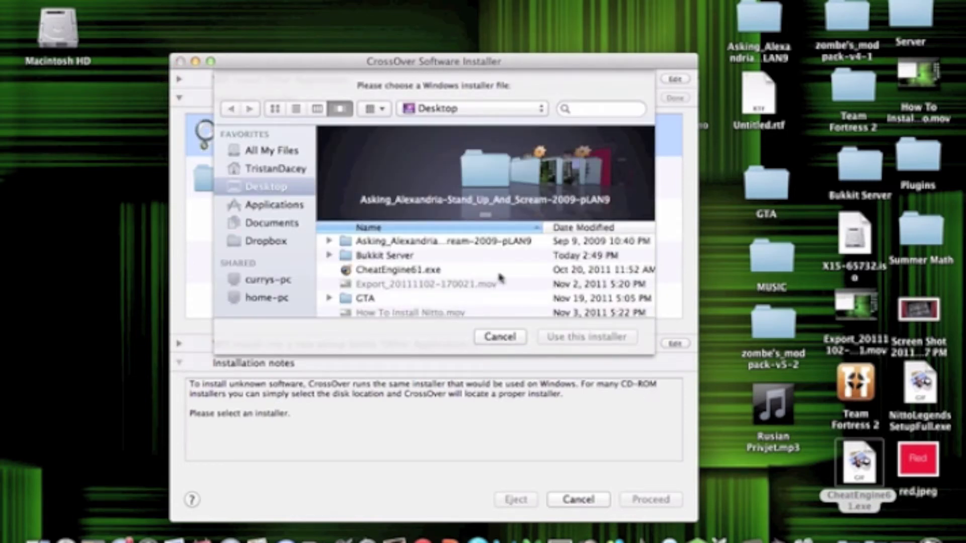
{"action": "scroll", "coordinate": [410, 282], "scroll_direction": "down", "scroll_amount": 10}
{"action": "scroll", "coordinate": [409, 283], "scroll_direction": "down", "scroll_amount": 4}
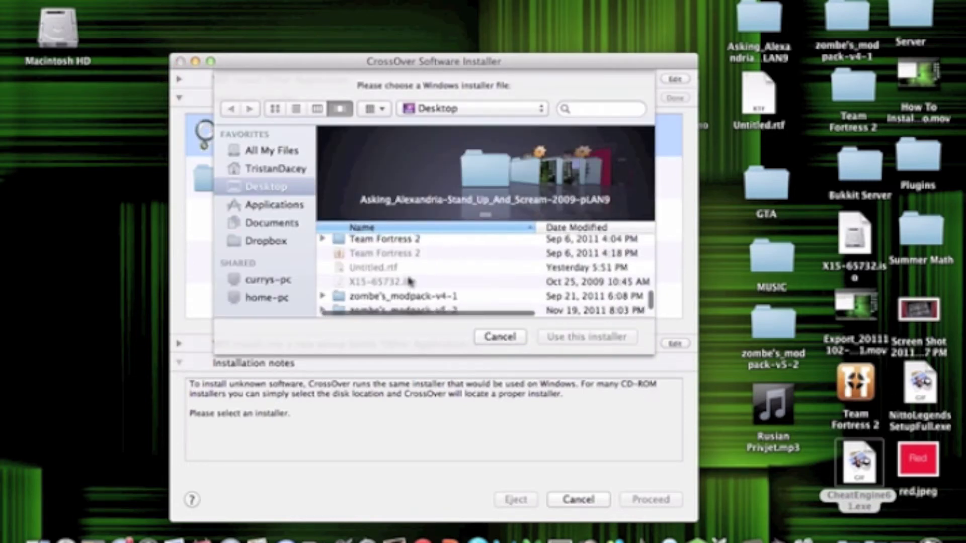
{"action": "scroll", "coordinate": [388, 290], "scroll_direction": "up", "scroll_amount": 8}
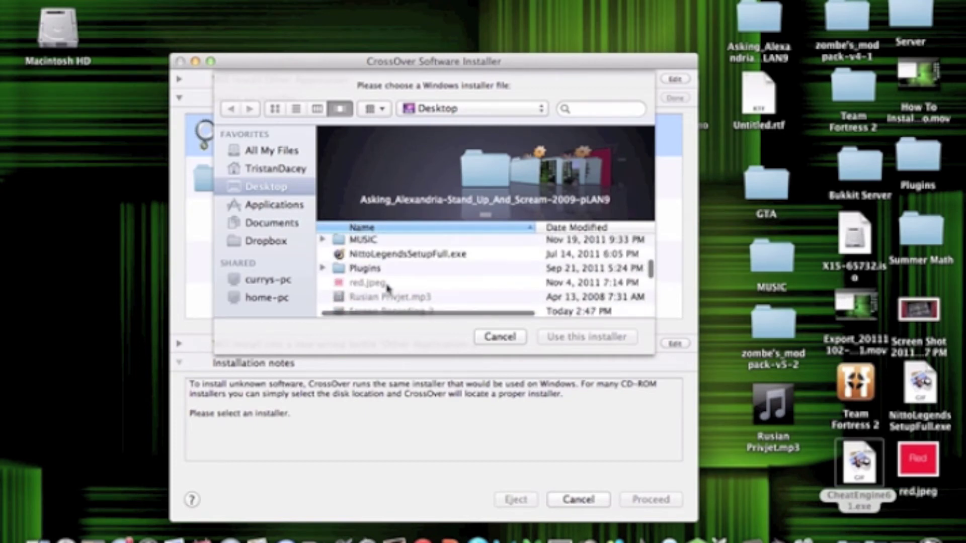
{"action": "double_click", "coordinate": [376, 283]}
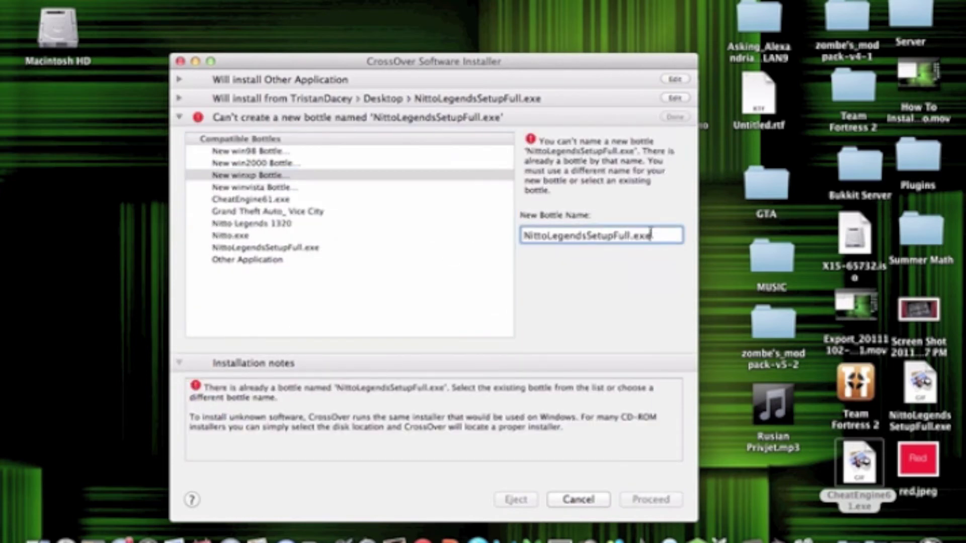
Step: Name the new winxp bottle Nitto Legends Game.exe
{"action": "left_click_drag", "start_coordinate": [630, 238], "coordinate": [583, 235]}
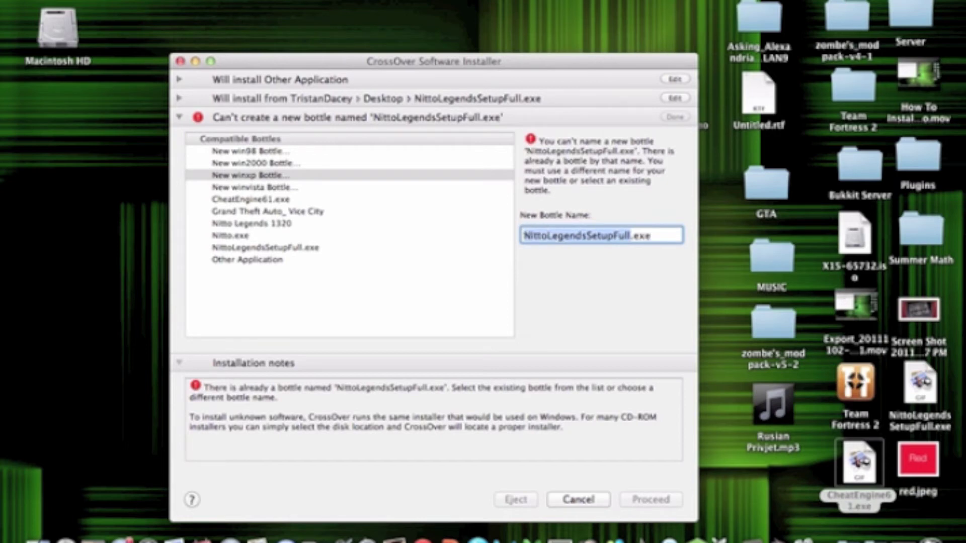
{"action": "left_click", "coordinate": [652, 236]}
{"action": "key", "text": "BackSpace"}
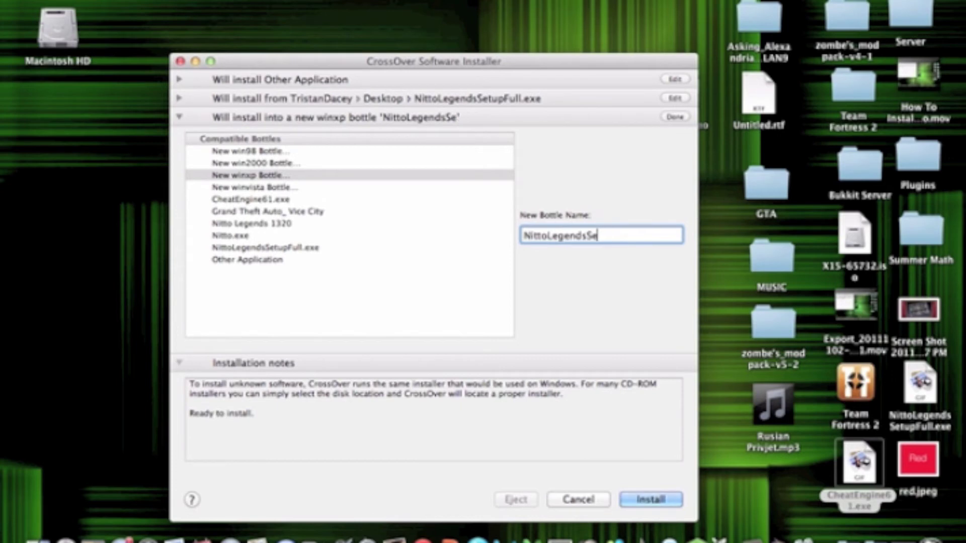
{"action": "key", "text": "BackSpace"}
{"action": "key", "text": "BackSpace"}
{"action": "type", "text": "Nit"}
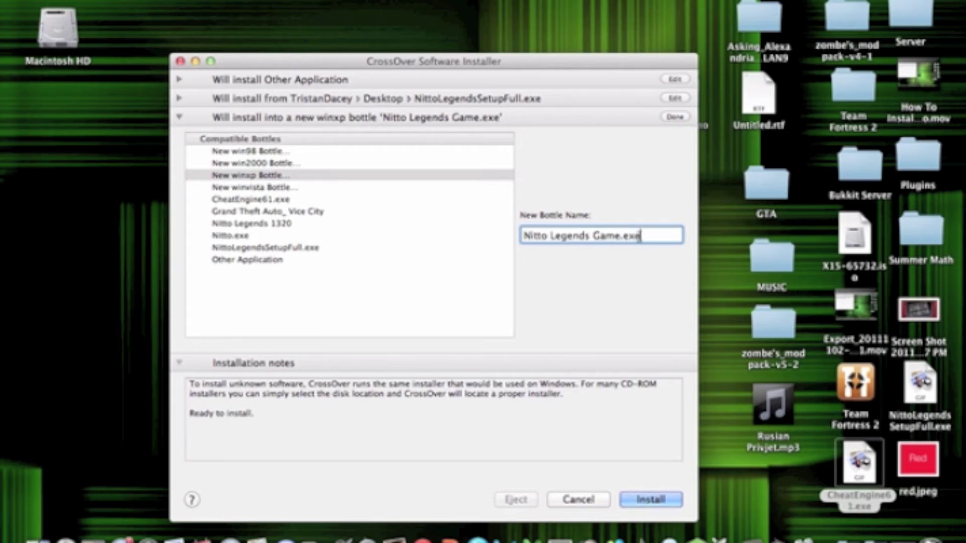
Step: Select the existing NittoLegendsSetupFull.exe bottle, switch back to the new winxp bottle and start the installation
{"action": "left_click_drag", "start_coordinate": [640, 236], "coordinate": [494, 230]}
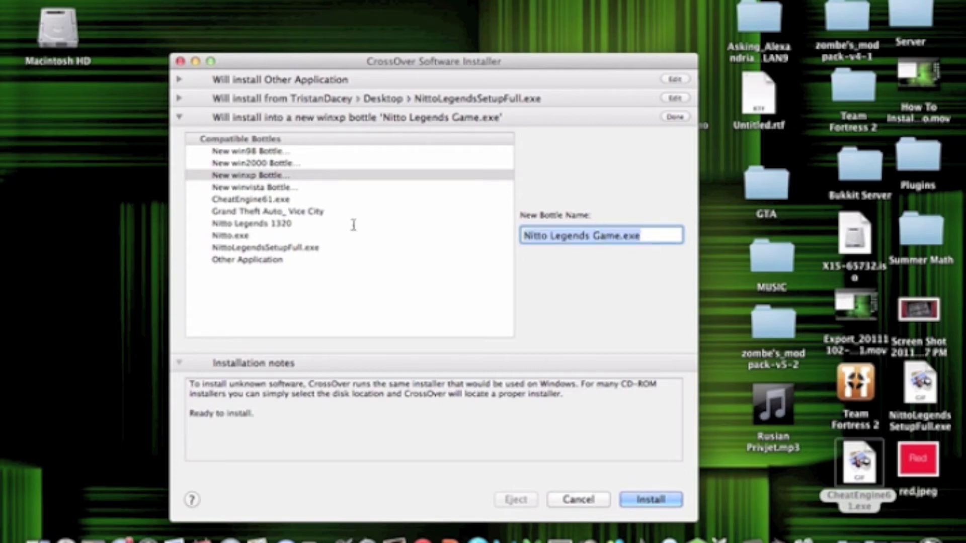
{"action": "left_click", "coordinate": [441, 247]}
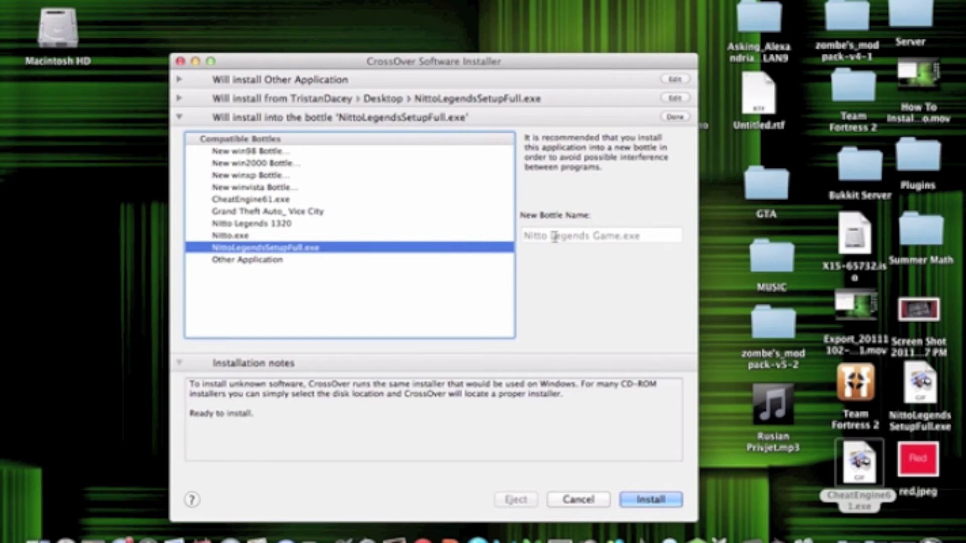
{"action": "left_click", "coordinate": [280, 176]}
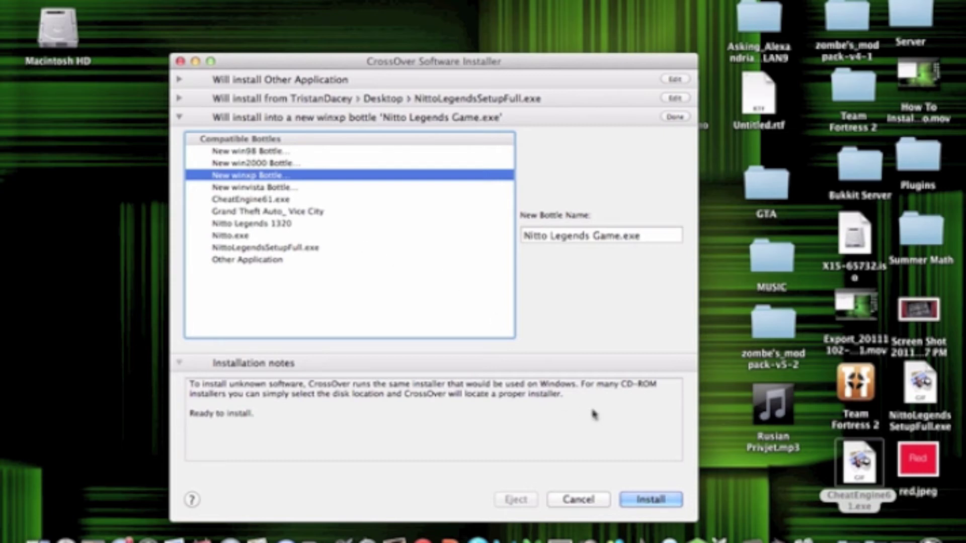
{"action": "left_click", "coordinate": [665, 501]}
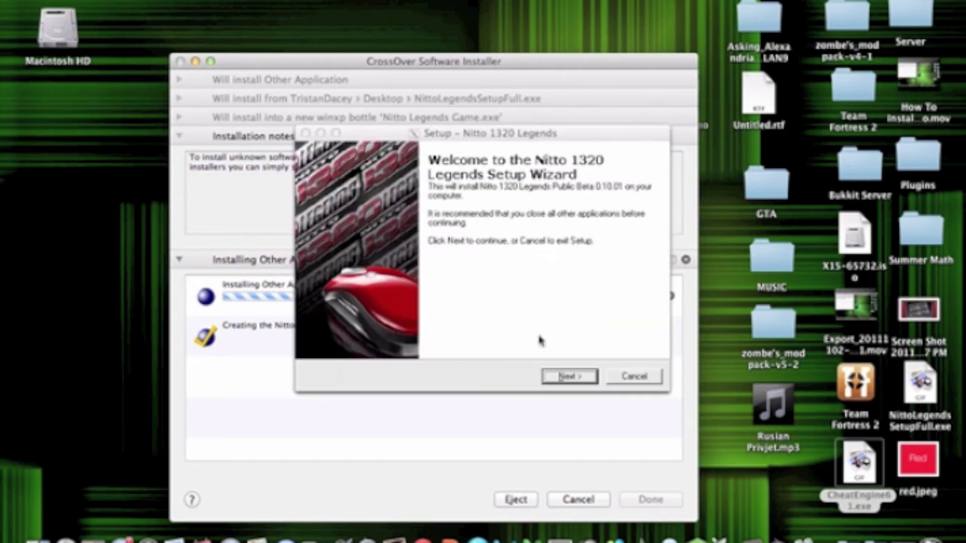
Step: Accept the Nitto 1320 Legends licence agreement, keep the default folders and desktop icon option, and start installing the game
{"action": "left_click", "coordinate": [570, 376]}
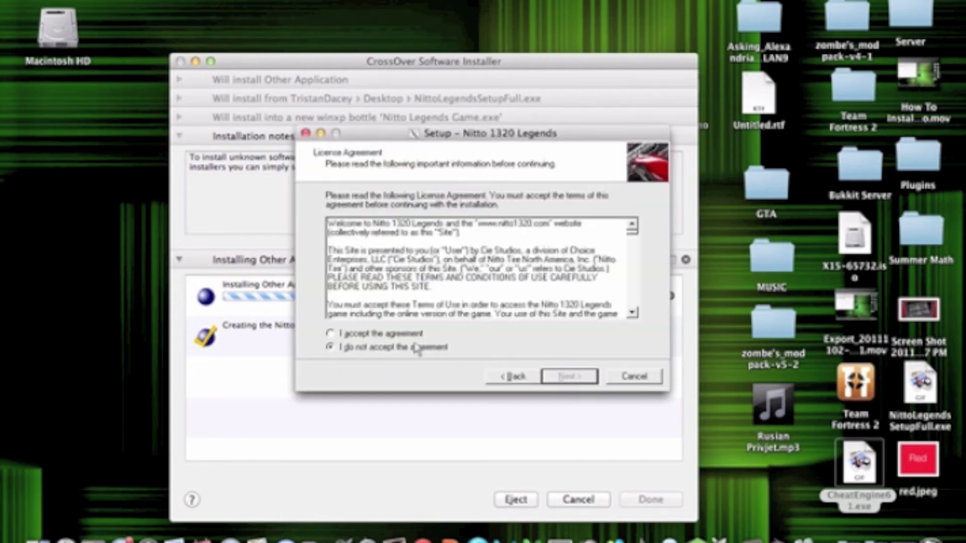
{"action": "left_click", "coordinate": [393, 334]}
{"action": "left_click", "coordinate": [554, 378]}
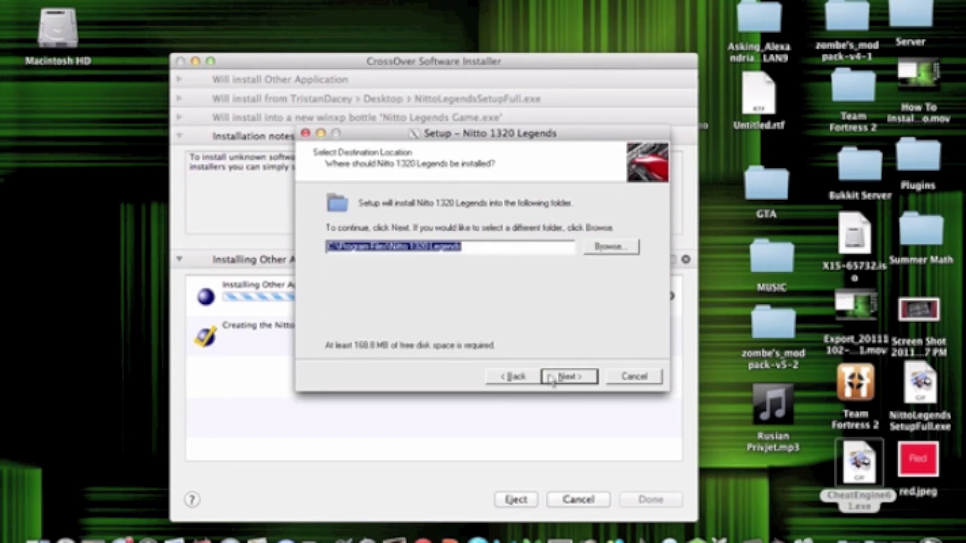
{"action": "left_click", "coordinate": [569, 378]}
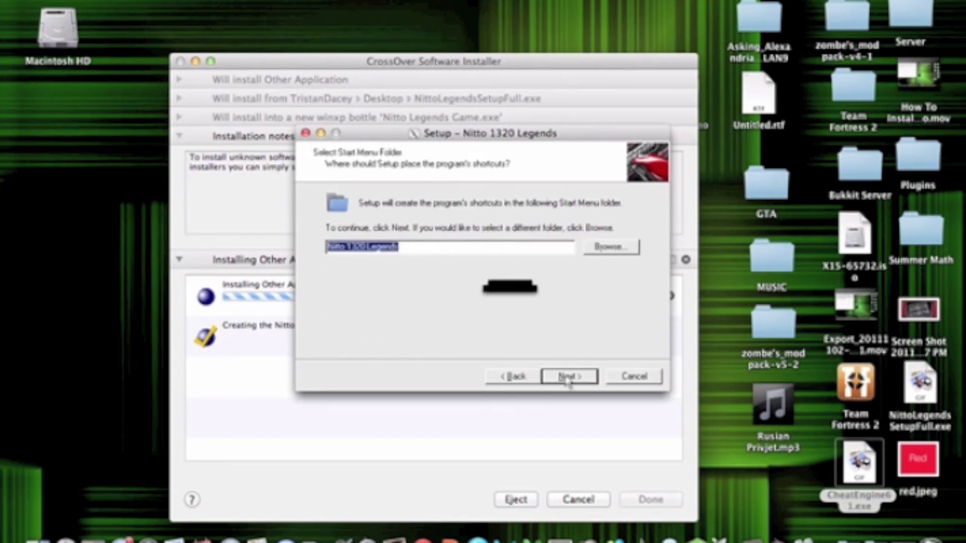
{"action": "left_click", "coordinate": [569, 378]}
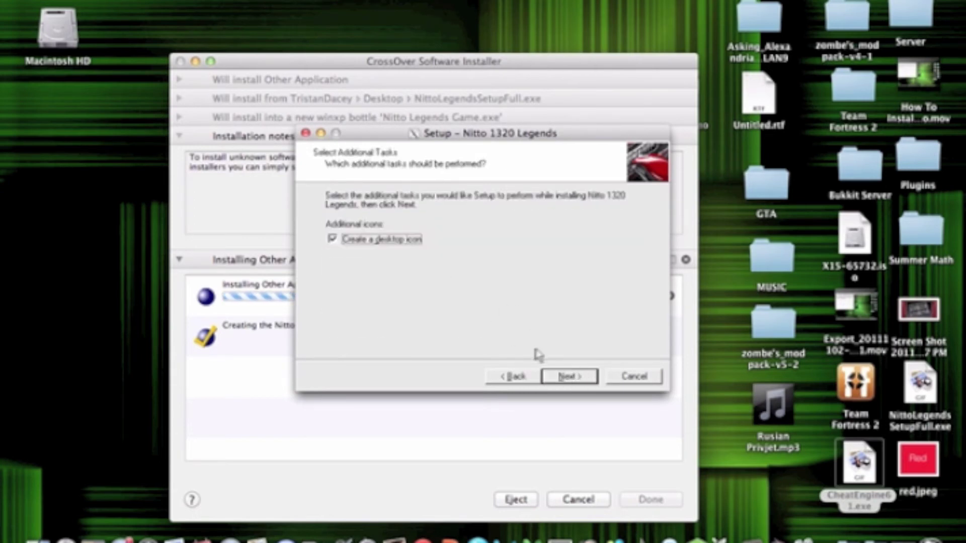
{"action": "left_click", "coordinate": [571, 378]}
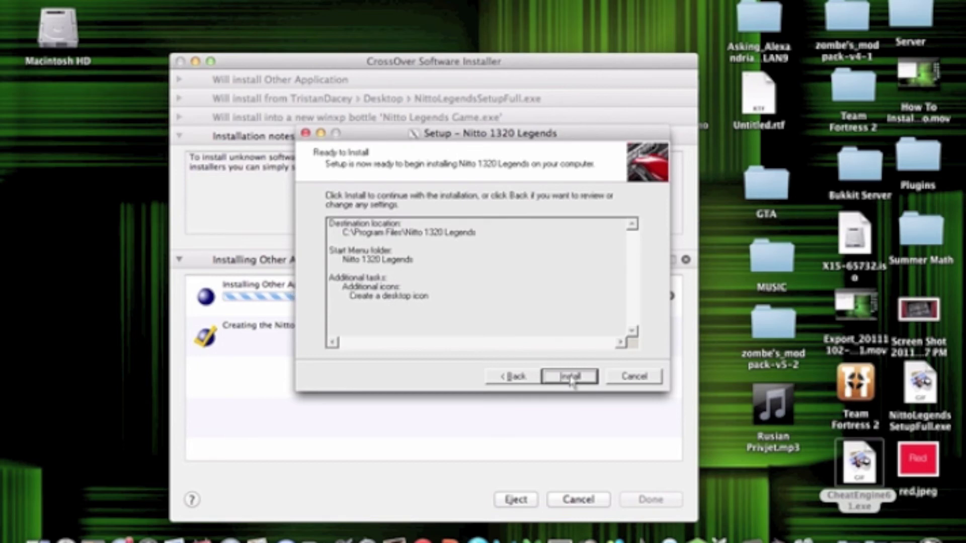
{"action": "left_click", "coordinate": [571, 379]}
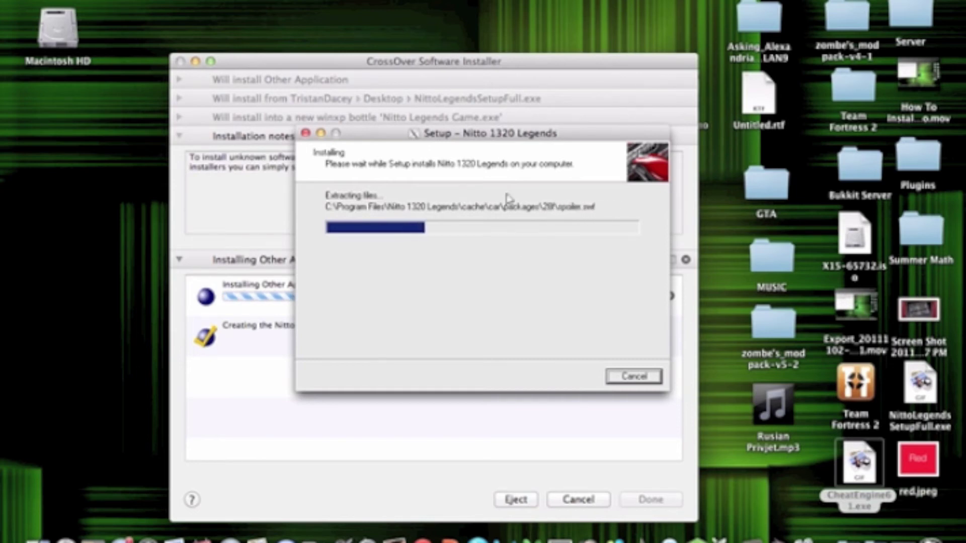
Step: Move the game setup and CrossOver installer windows apart and check the installation progress in both
{"action": "left_click_drag", "start_coordinate": [469, 132], "coordinate": [443, 345]}
{"action": "left_click_drag", "start_coordinate": [458, 66], "coordinate": [462, 0]}
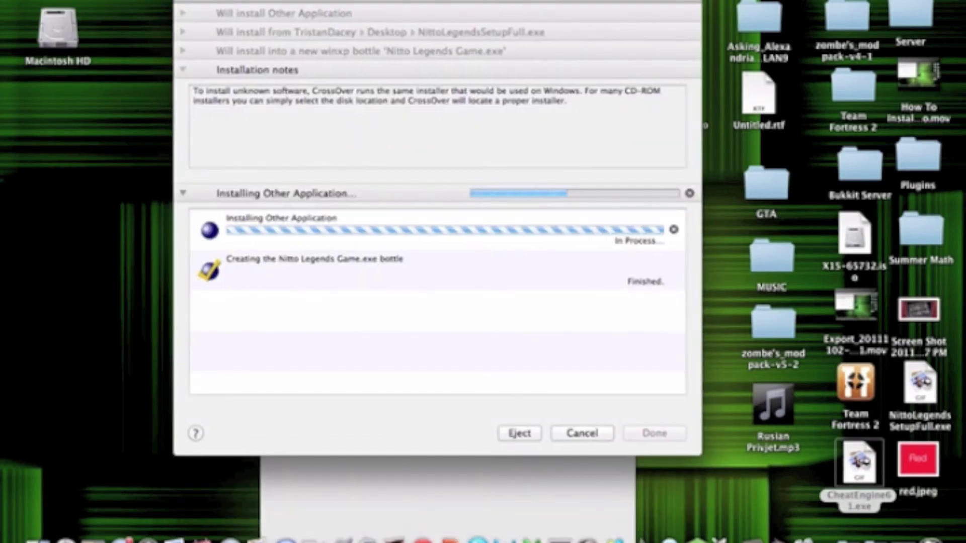
{"action": "left_click", "coordinate": [443, 488]}
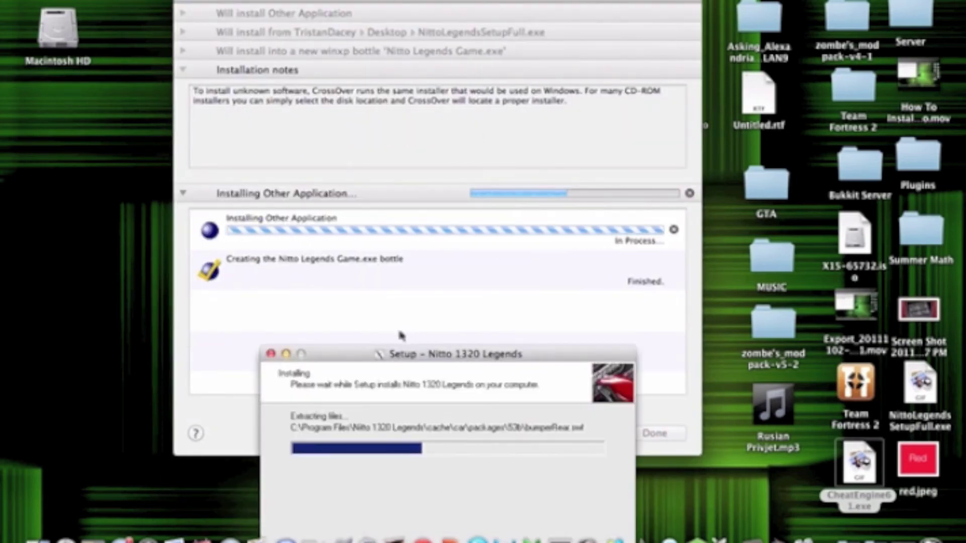
{"action": "left_click_drag", "start_coordinate": [443, 351], "coordinate": [712, 0]}
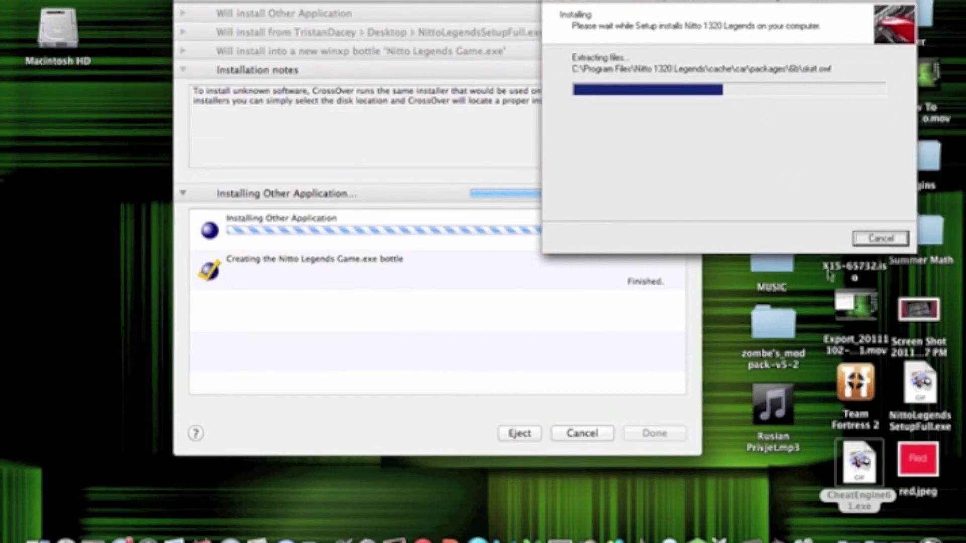
{"action": "left_click", "coordinate": [310, 257]}
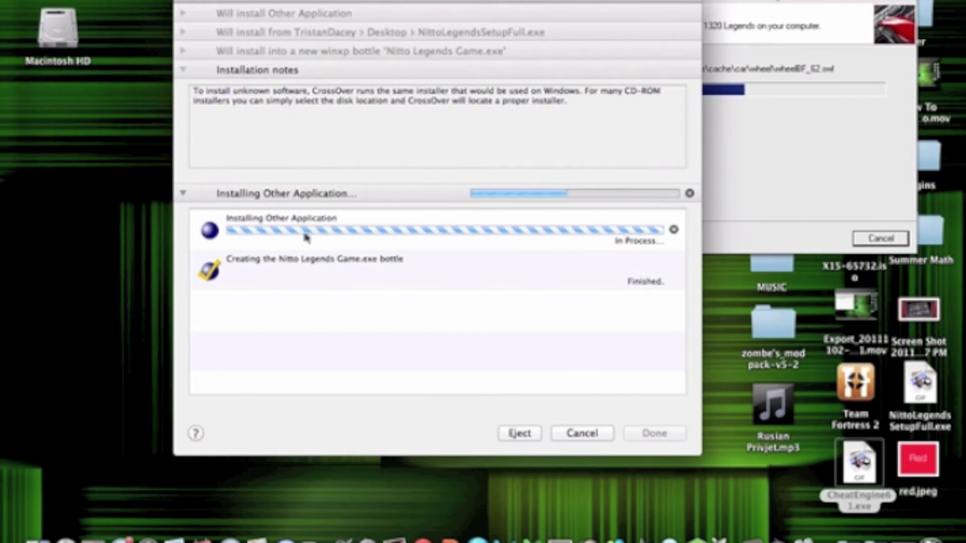
{"action": "left_click", "coordinate": [716, 204]}
{"action": "left_click", "coordinate": [342, 264]}
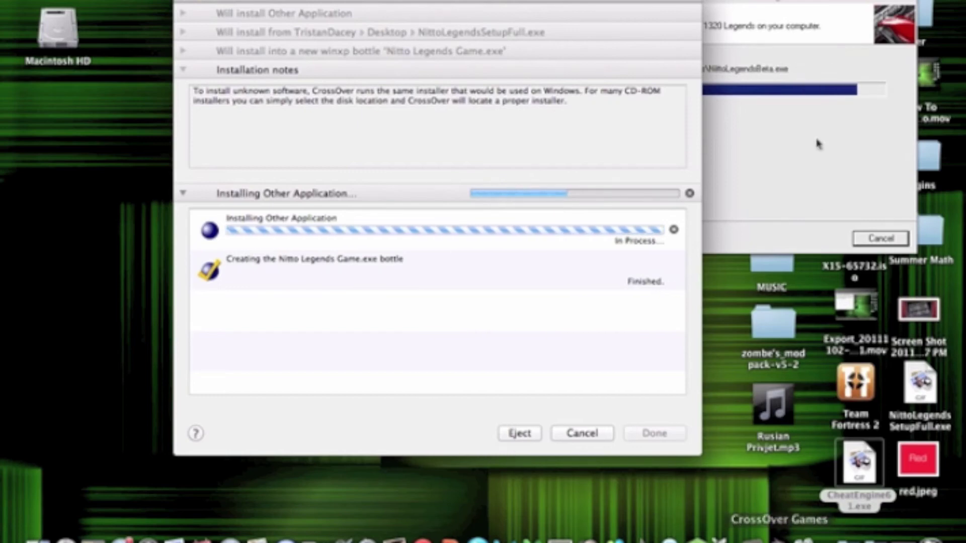
{"action": "left_click", "coordinate": [770, 11]}
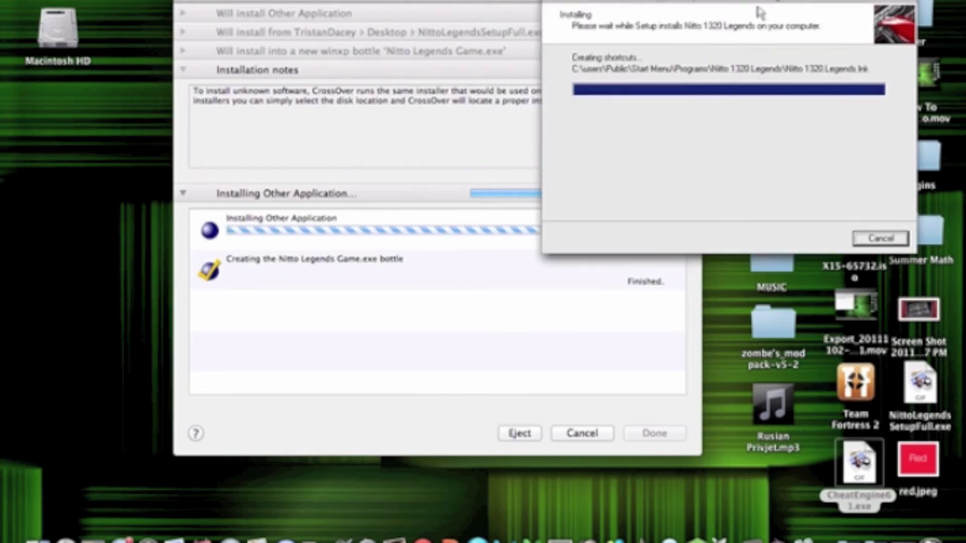
Step: Finish the Nitto 1320 Legends setup and clear the release notes, game and installer windows from the screen
{"action": "left_click", "coordinate": [553, 241]}
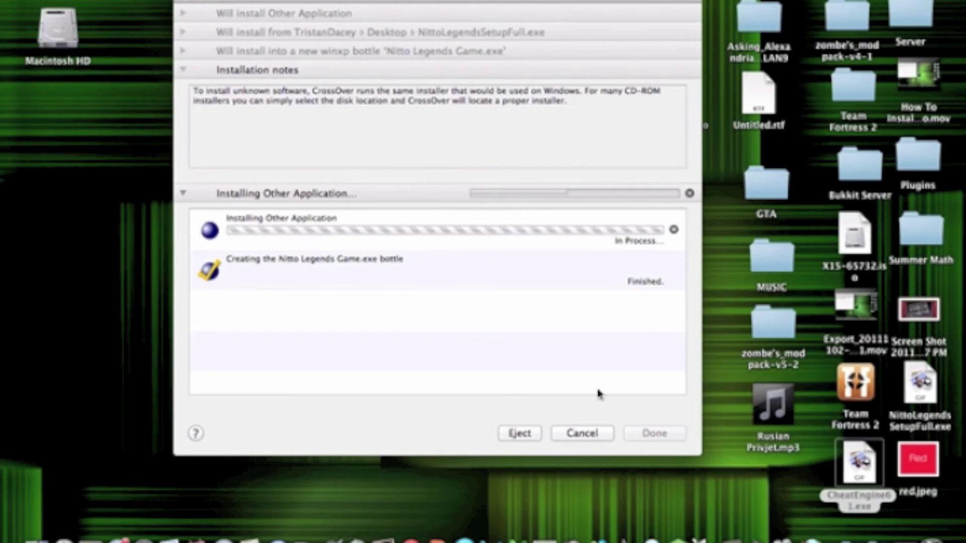
{"action": "left_click", "coordinate": [811, 537]}
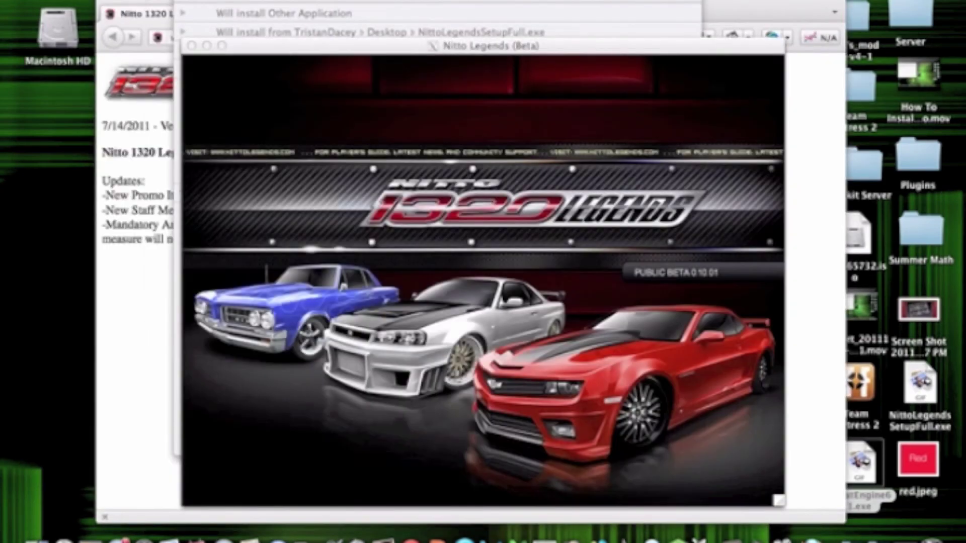
{"action": "left_click_drag", "start_coordinate": [147, 3], "coordinate": [196, 3]}
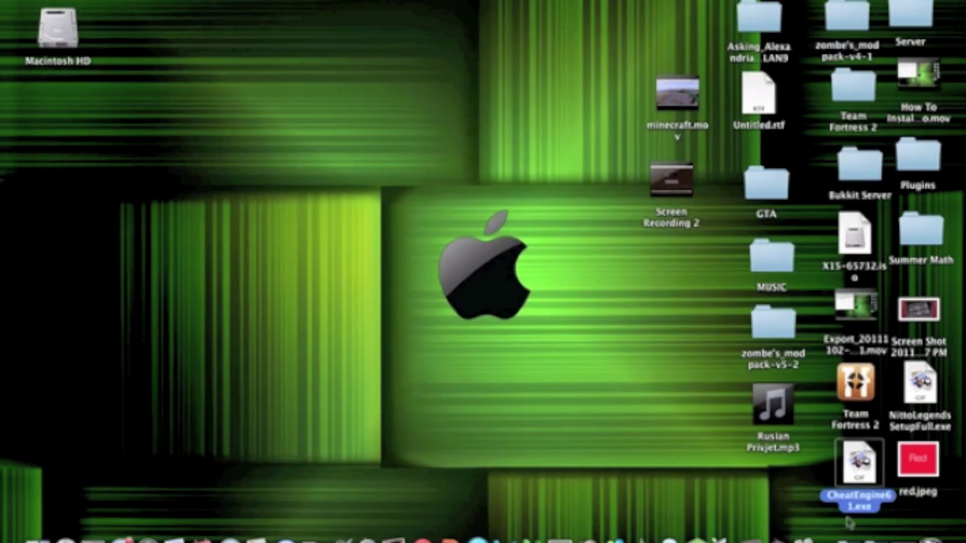
Step: Launch Nitto 1320 Legends (NittoLegendsSetupFull.exe) from the programs installed in CrossOver Games
{"action": "left_click", "coordinate": [778, 537]}
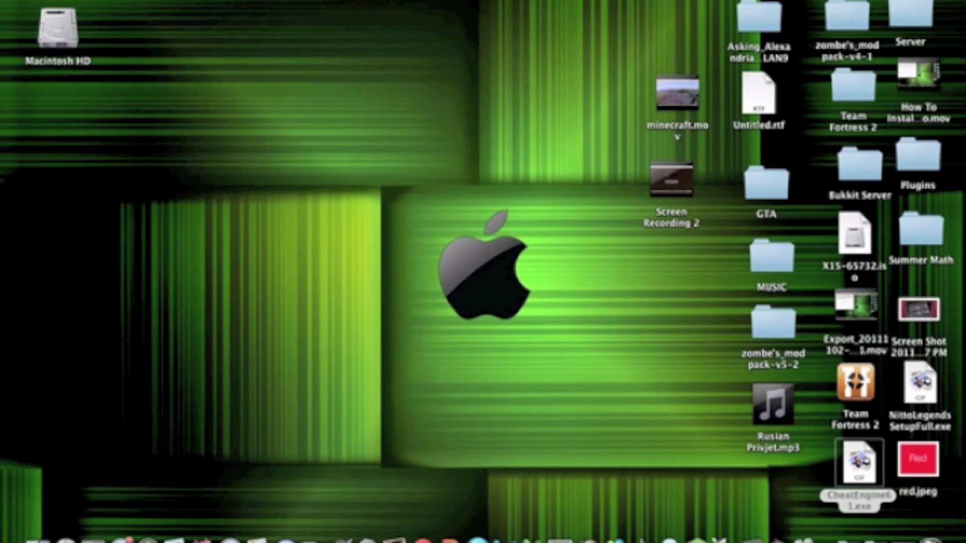
{"action": "left_click", "coordinate": [237, 1]}
{"action": "mouse_move", "coordinate": [302, 1]}
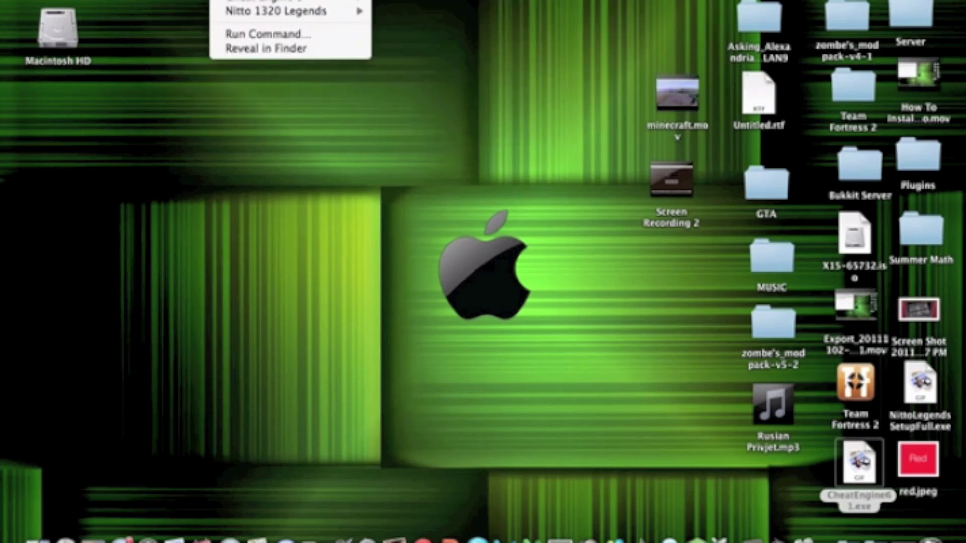
{"action": "mouse_move", "coordinate": [242, 3]}
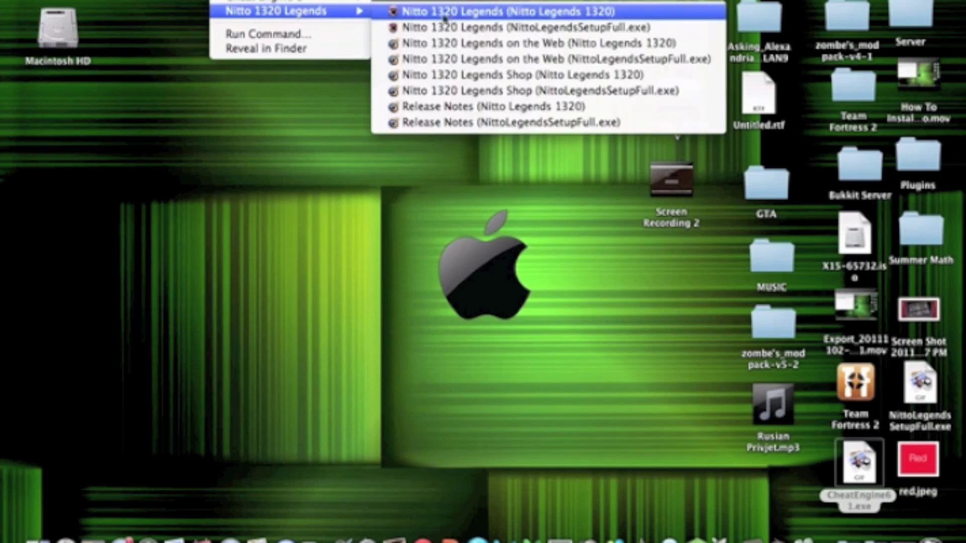
{"action": "left_click", "coordinate": [458, 29]}
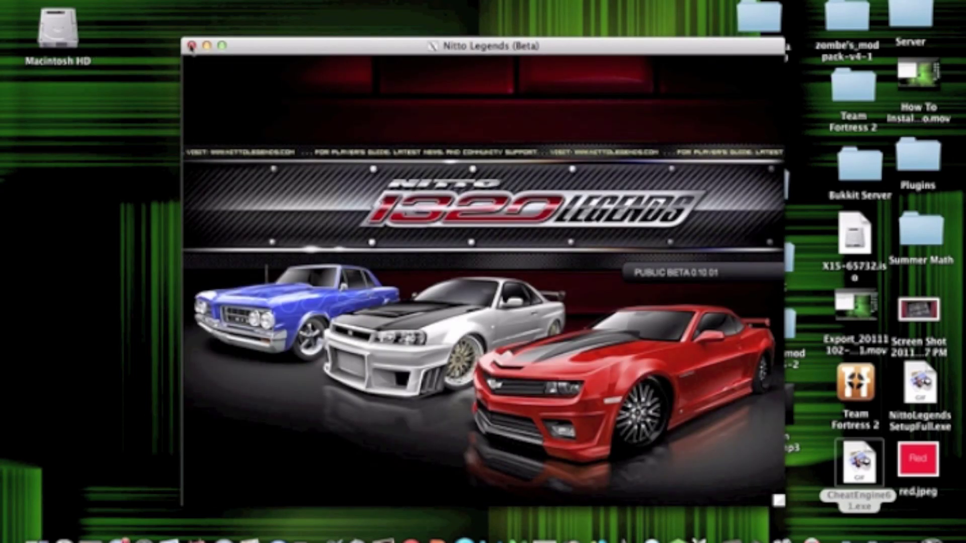
Step: Enlarge the game window, view the login screen and close the game
{"action": "left_click", "coordinate": [223, 46]}
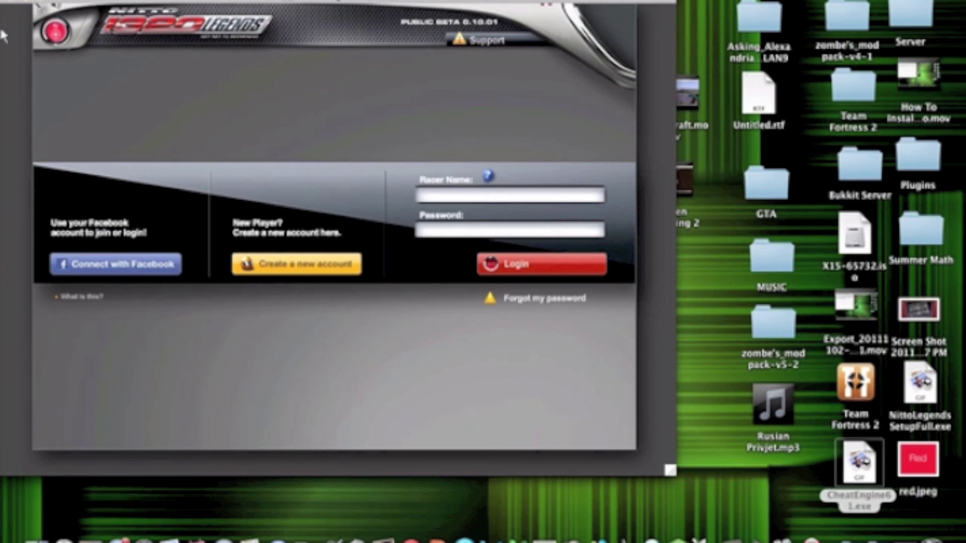
{"action": "left_click", "coordinate": [9, 1]}
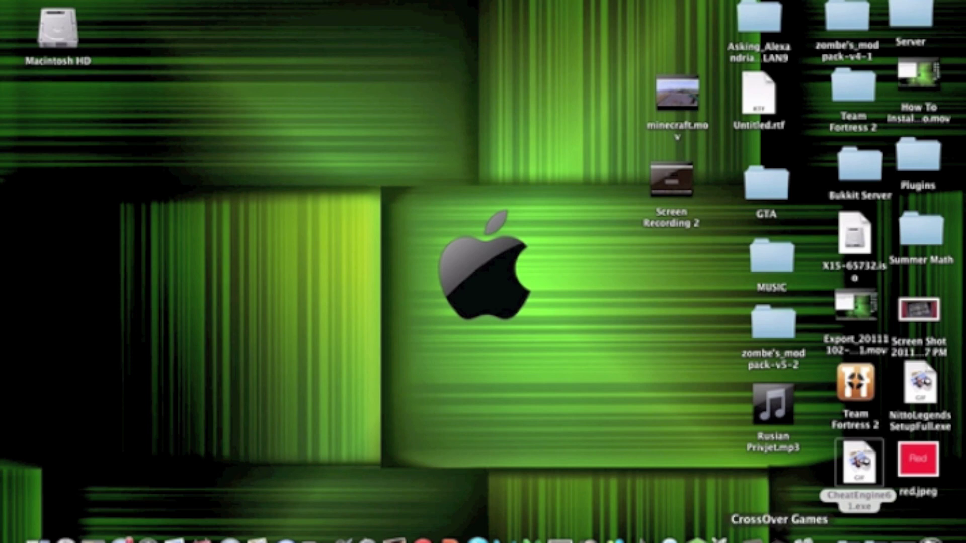
{"action": "right_click", "coordinate": [779, 540]}
{"action": "left_click", "coordinate": [778, 540]}
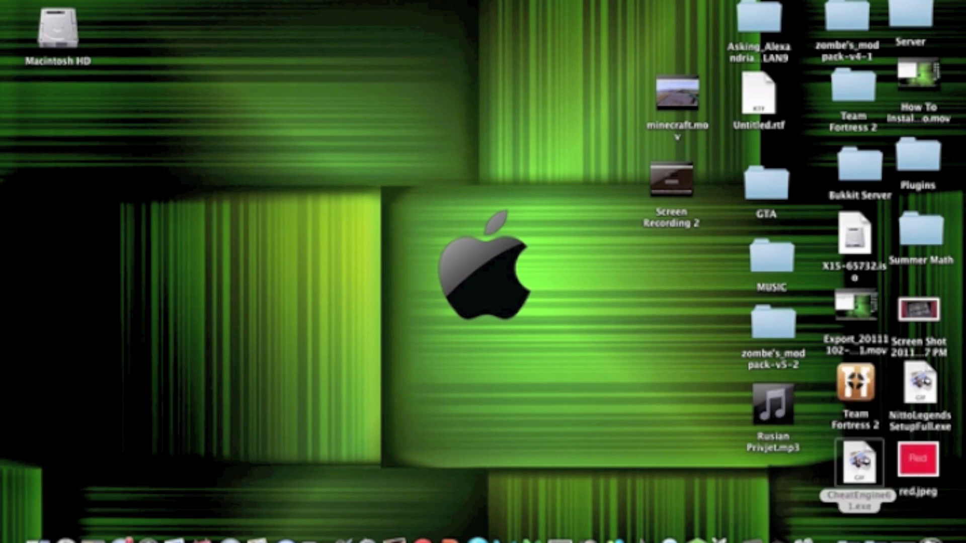
{"action": "right_click", "coordinate": [779, 539]}
{"action": "left_click", "coordinate": [779, 539]}
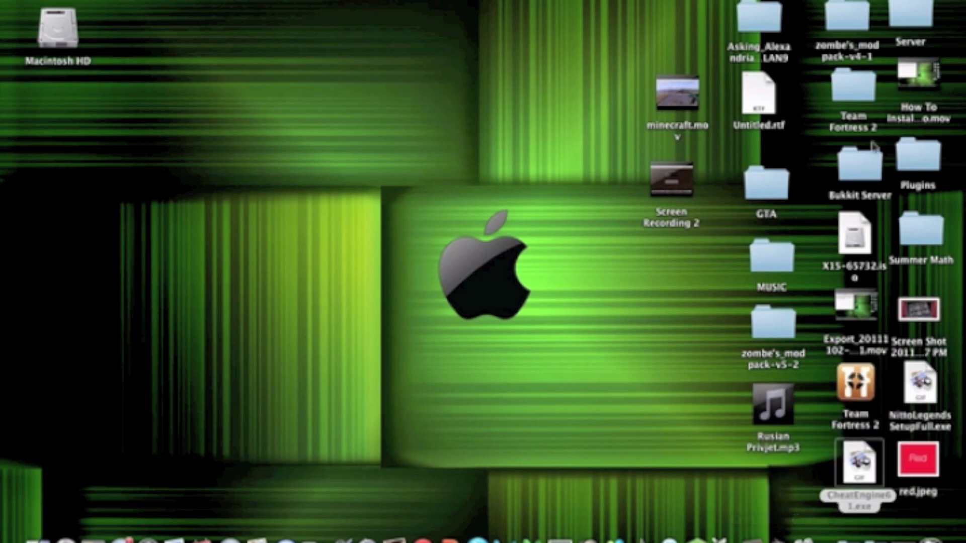
Step: Search the Mac for wine with Spotlight and dismiss the results
{"action": "key", "text": "super+space"}
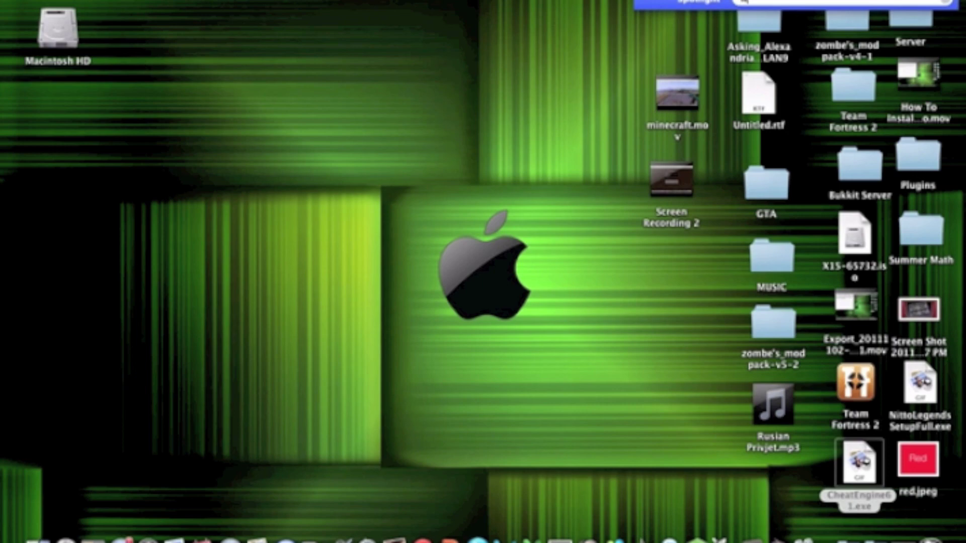
{"action": "type", "text": "wine"}
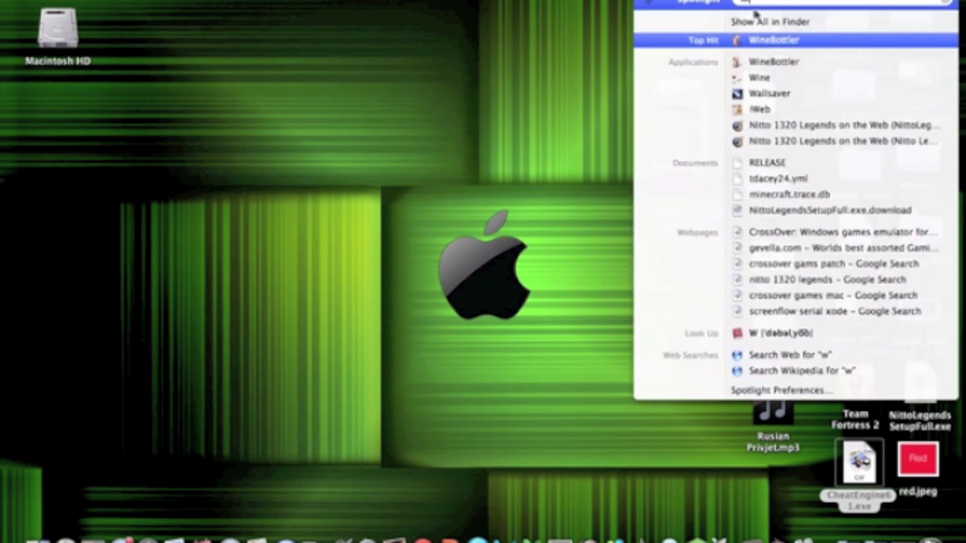
{"action": "left_click", "coordinate": [509, 145]}
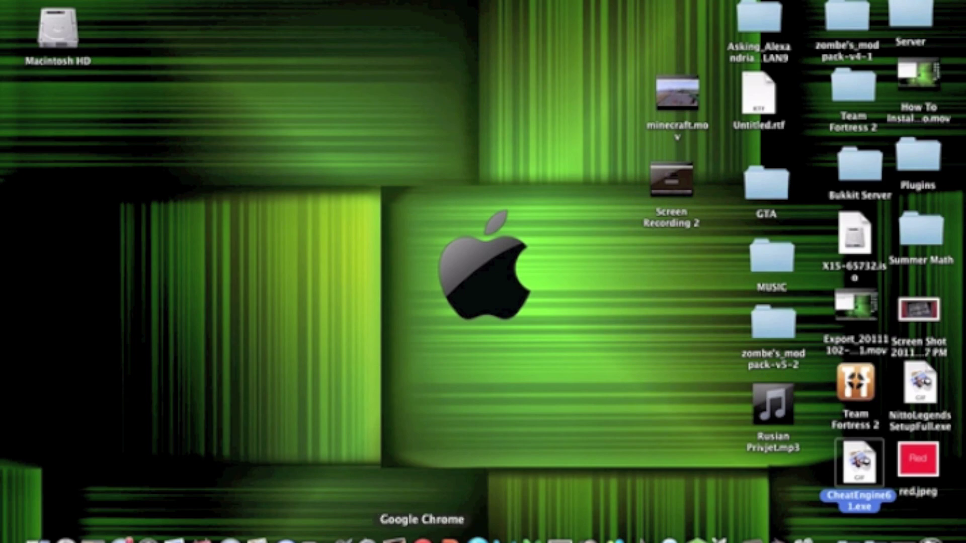
Step: Switch to iMovie and close its window
{"action": "left_click", "coordinate": [641, 538]}
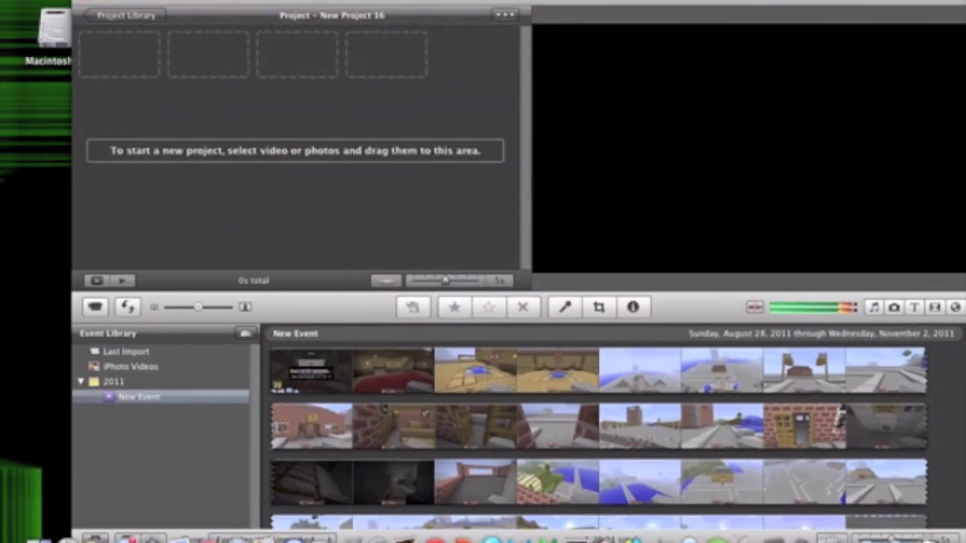
{"action": "left_click", "coordinate": [95, 3]}
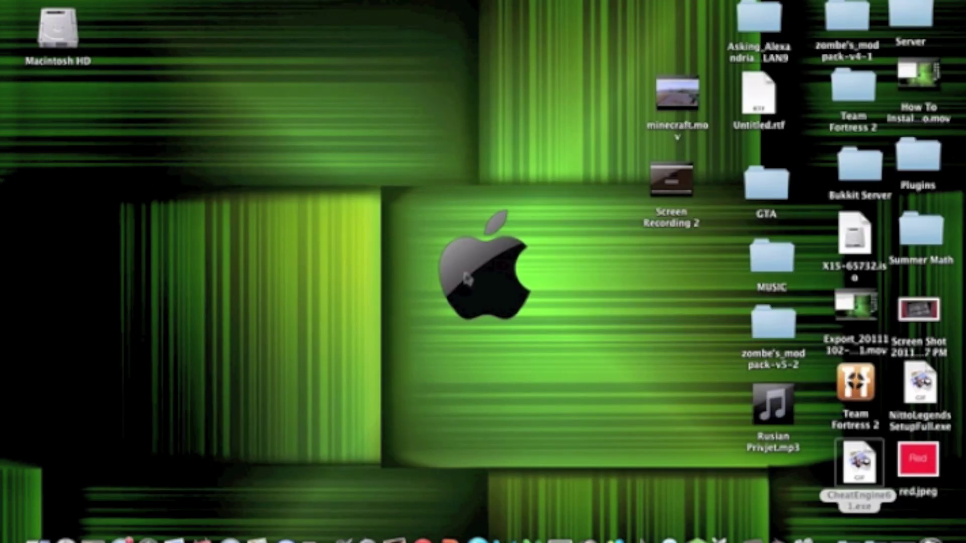